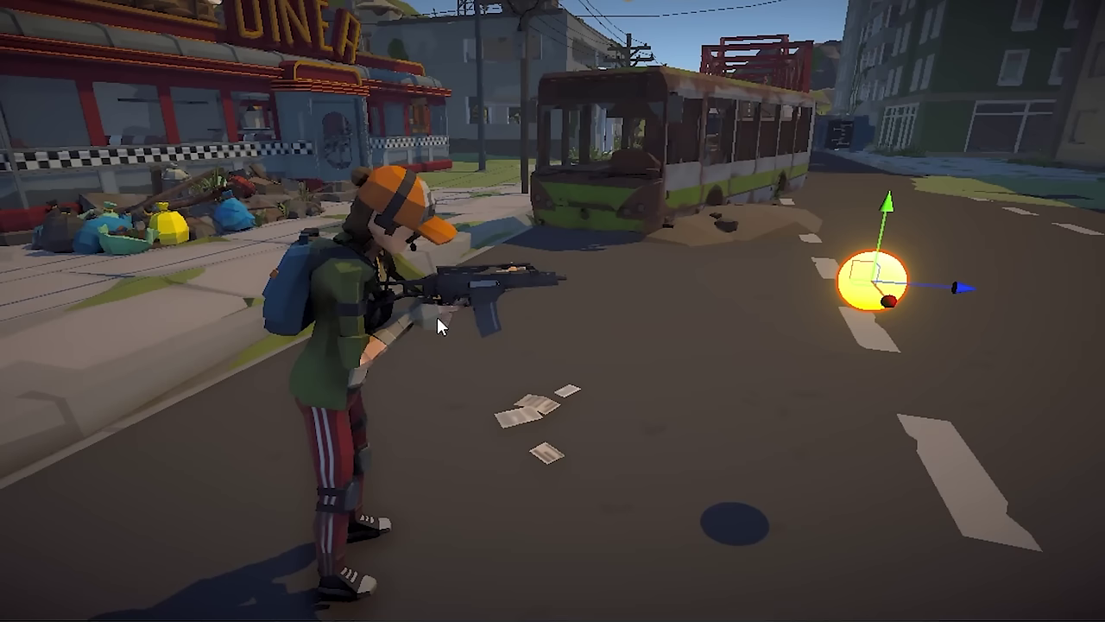
left_click_drag(712, 251, 734, 320, "alt")
middle_click_drag(562, 259, 424, 201)
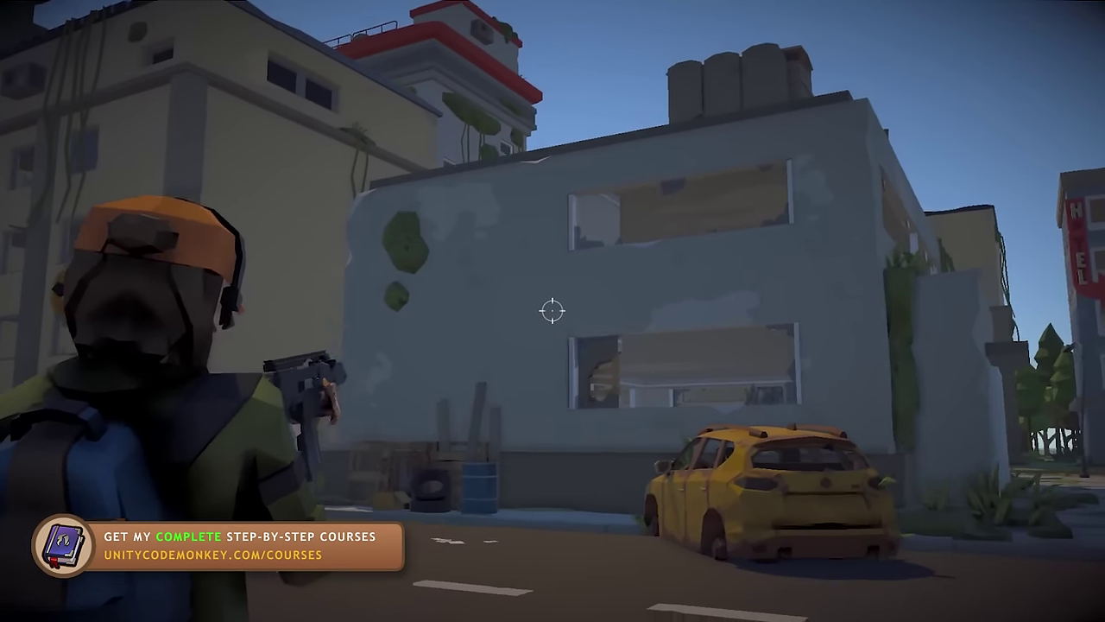
left_click(553, 311)
left_click(553, 311)
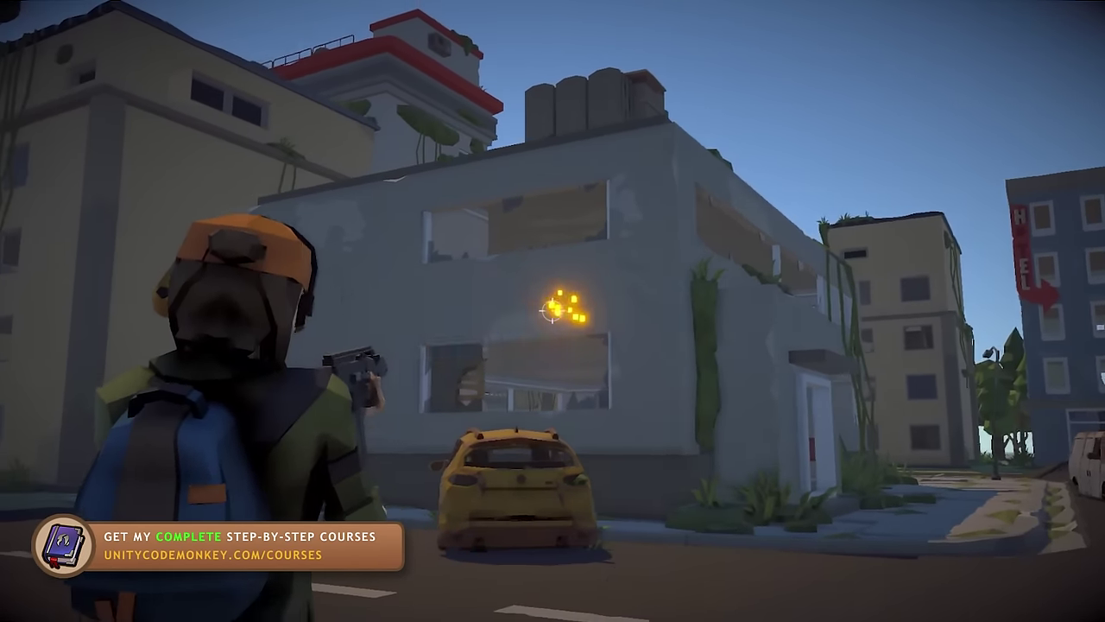
left_click(553, 311)
left_click(552, 311)
left_click(552, 311)
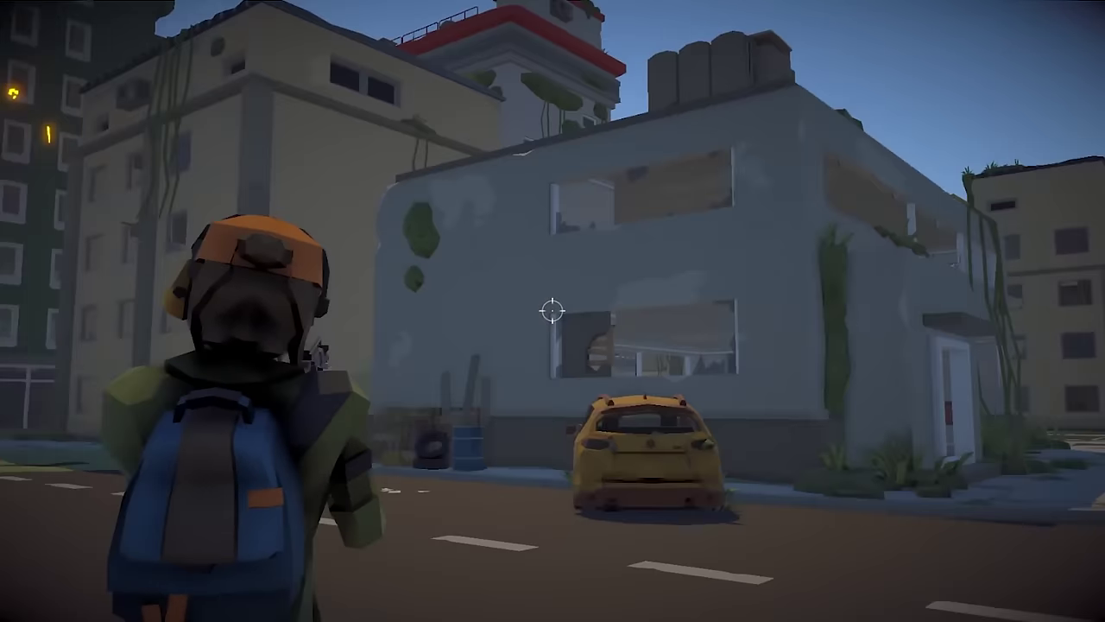
left_click(552, 310)
left_click(553, 311)
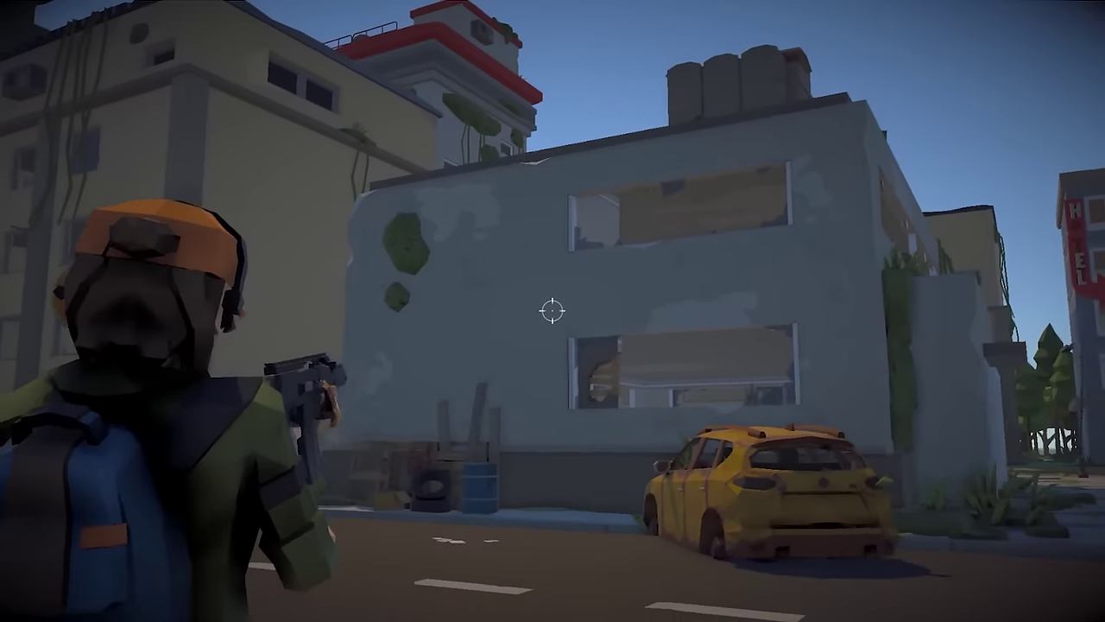
left_click(552, 311)
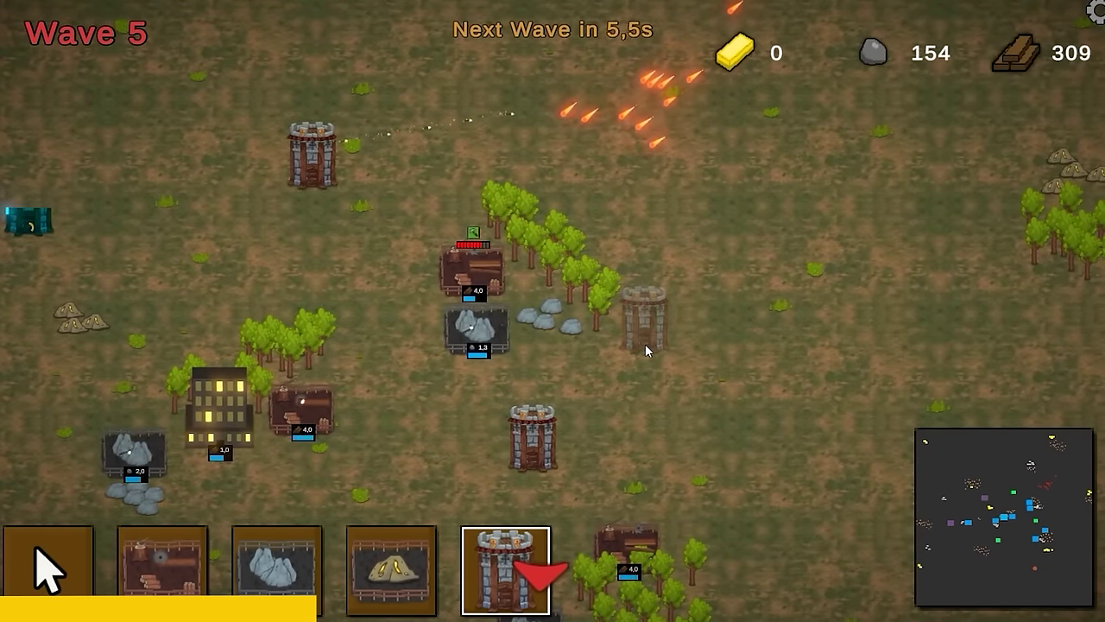
left_click(645, 343)
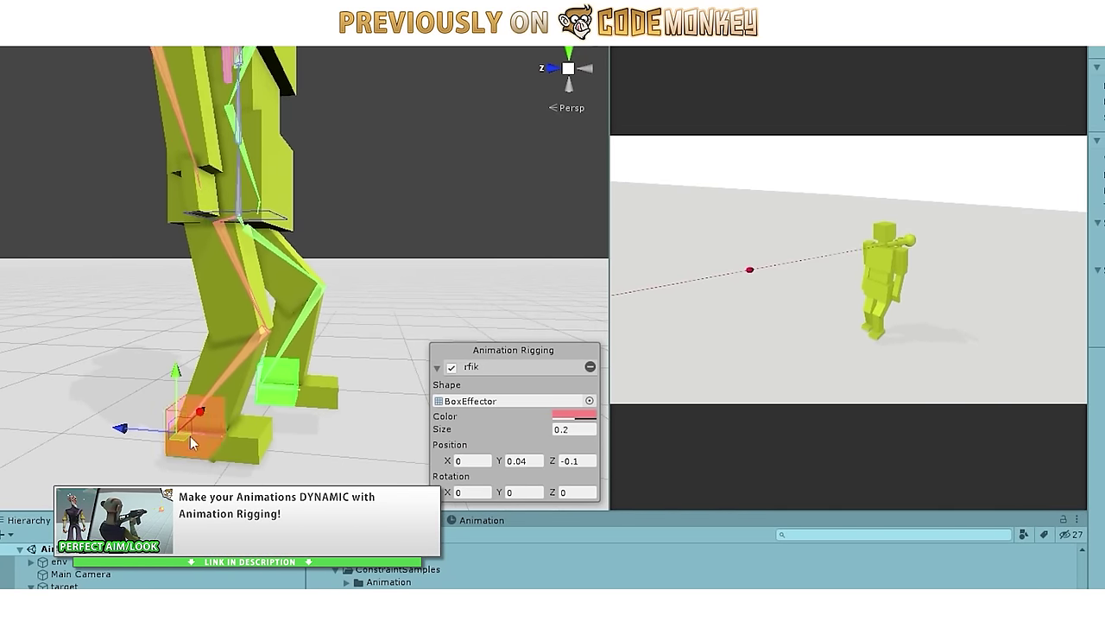
left_click_drag(186, 428, 164, 421)
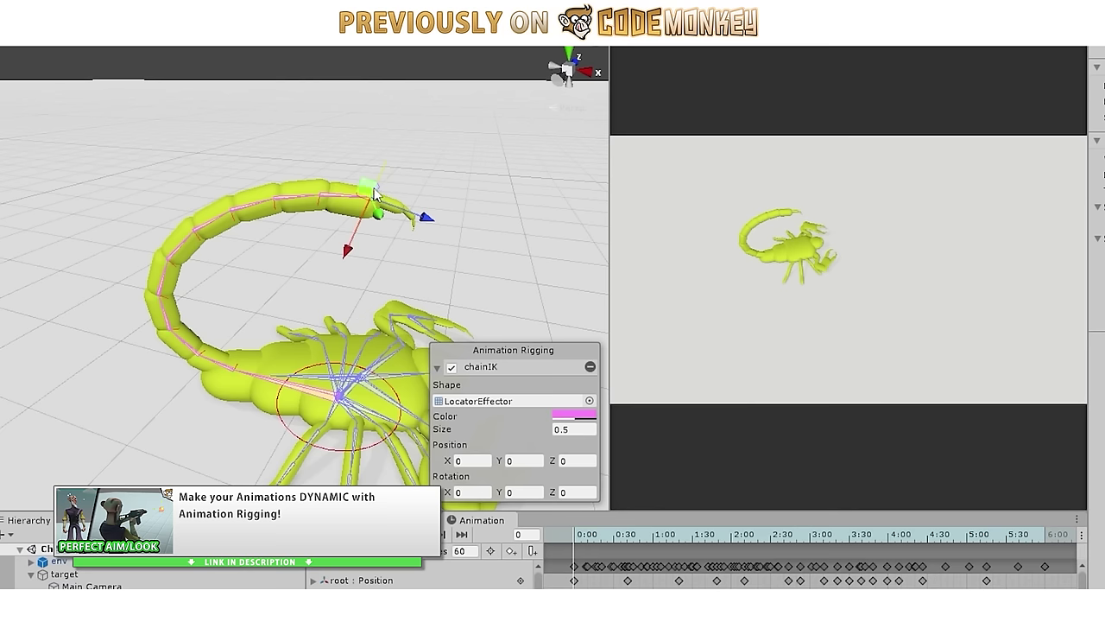
left_click_drag(368, 200, 449, 249)
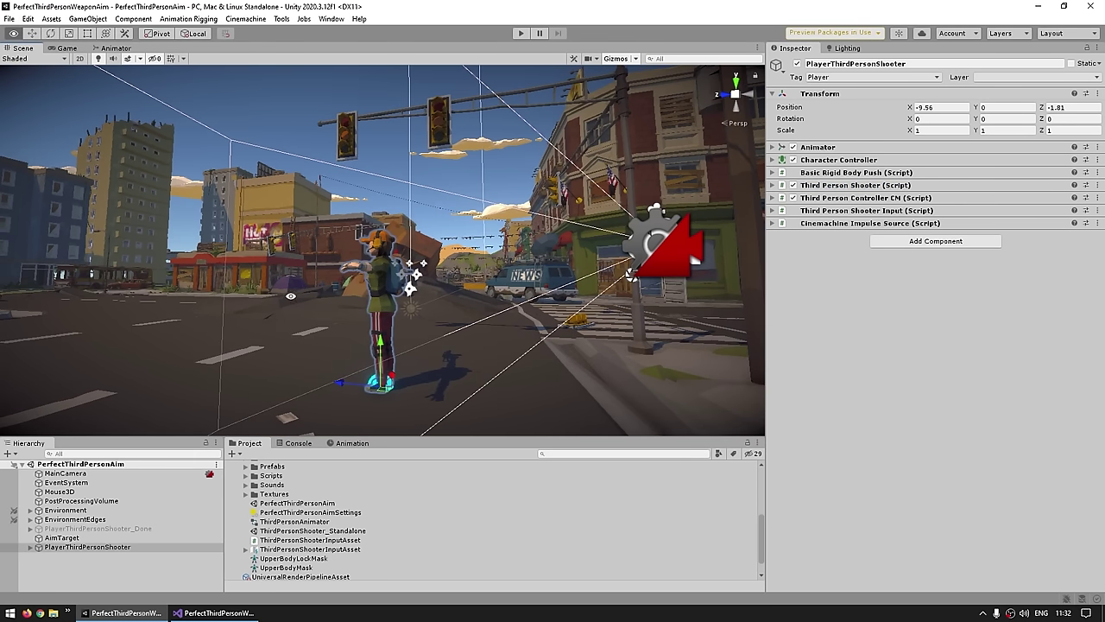
Run Rig Setup and Bone Renderer Setup on the PlayerThirdPersonShooter object.
left_click_drag(489, 319, 571, 349, "alt")
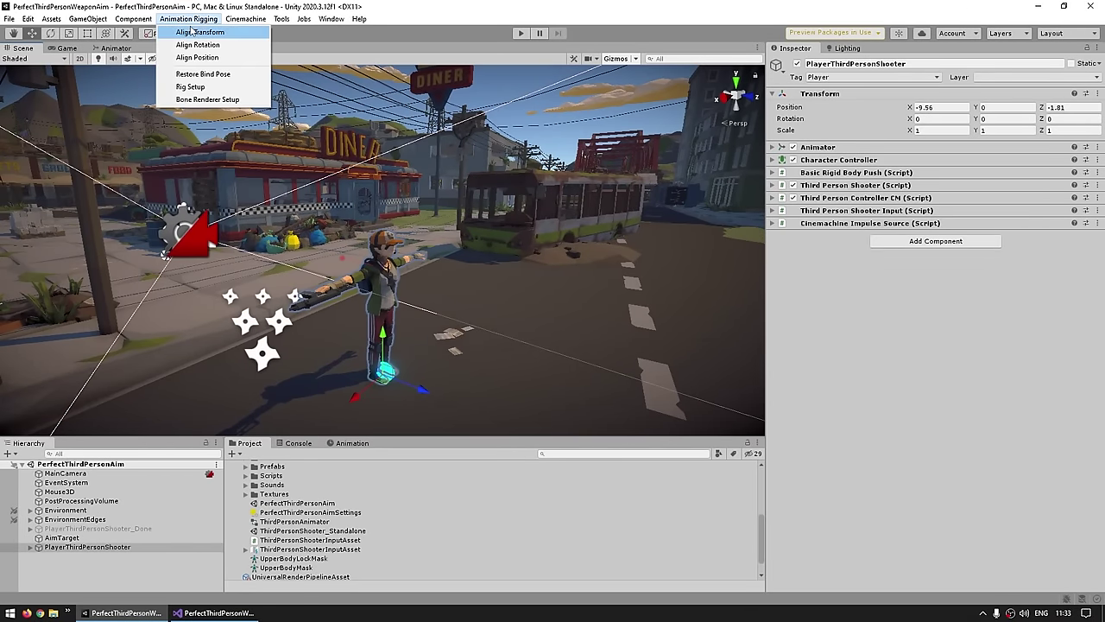
left_click(190, 88)
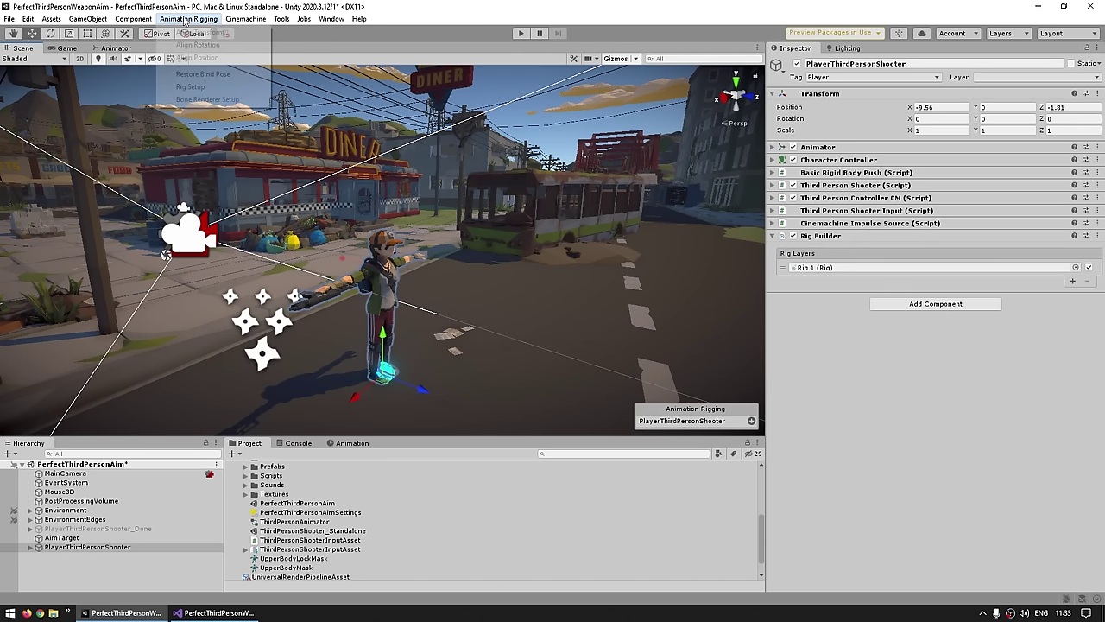
left_click(195, 101)
scroll(442, 288, "up", 6)
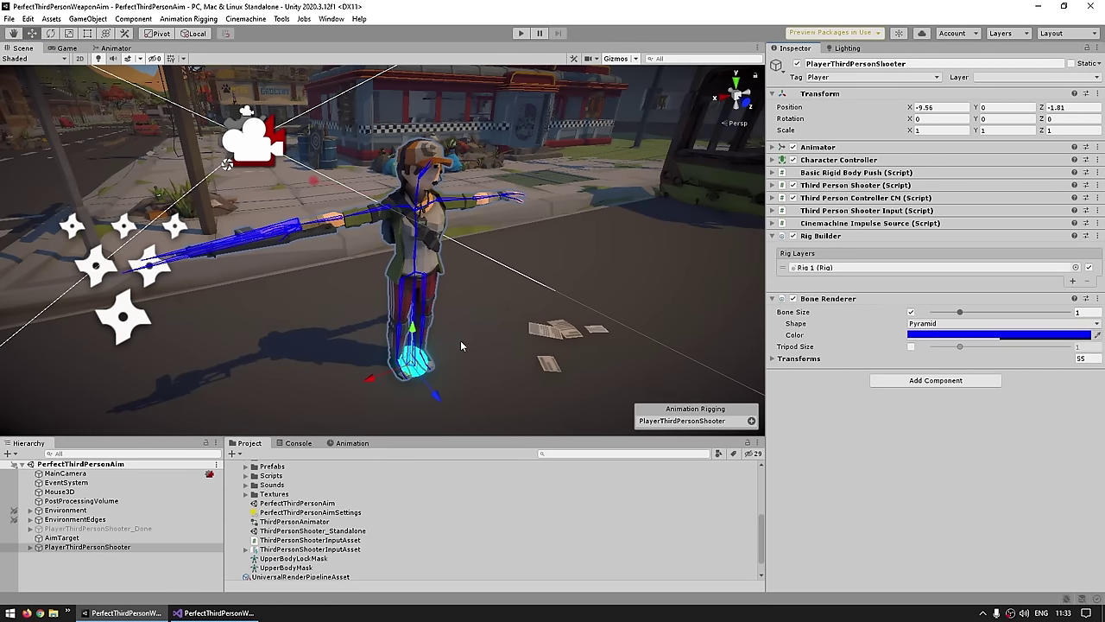
Create an empty child named Aim under the character's Rig 1 and give it a Multi-Aim Constraint.
left_click(31, 557)
left_click(30, 548)
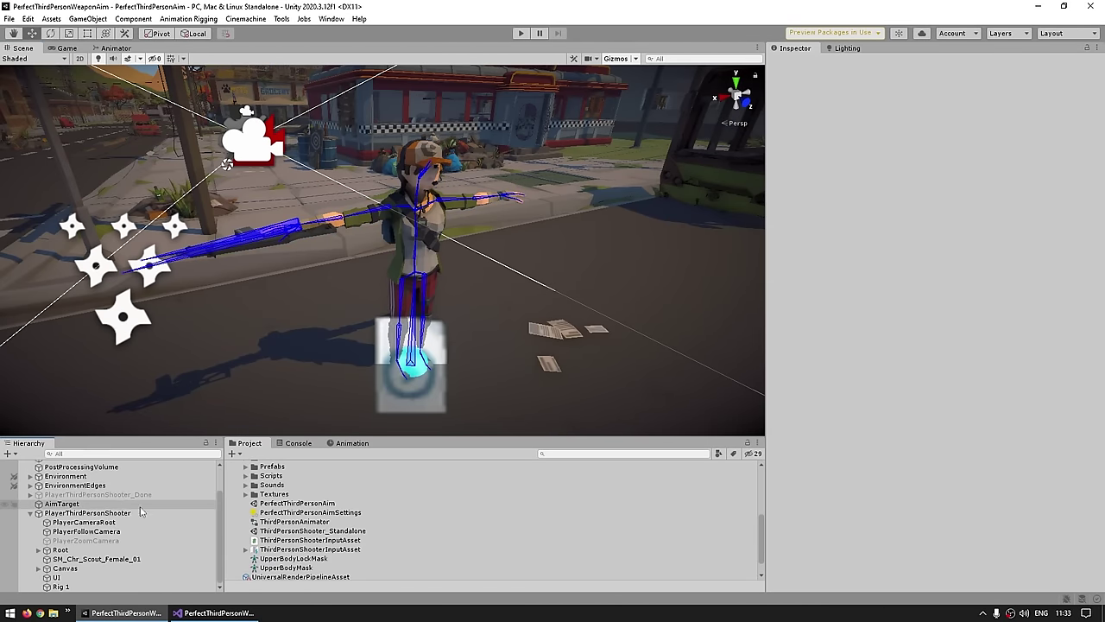
left_click(63, 587)
right_click(69, 587)
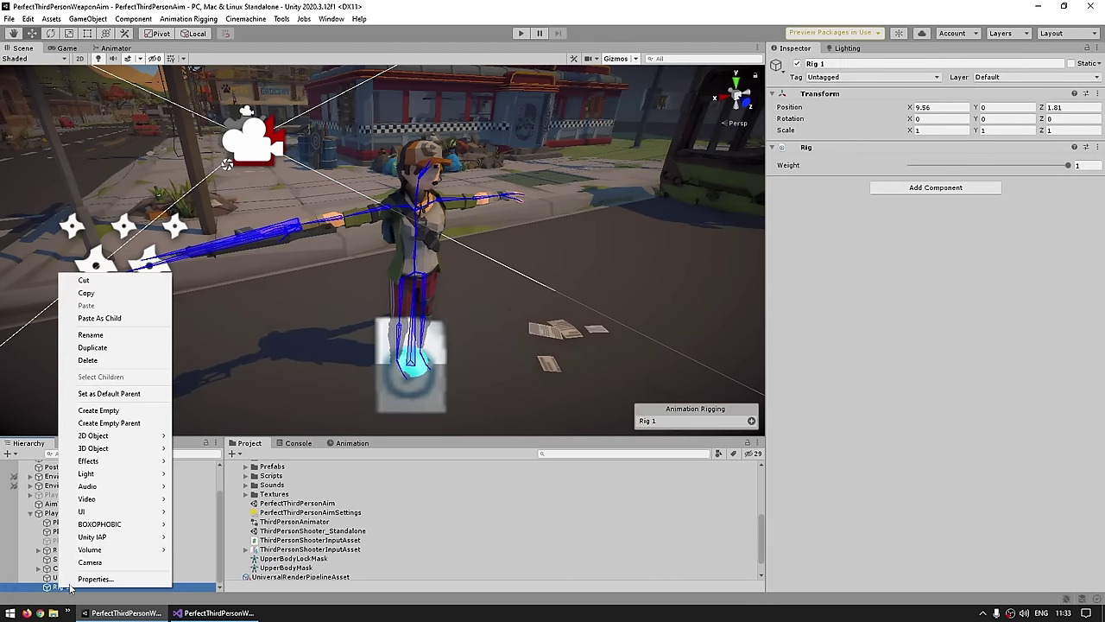
left_click(98, 410)
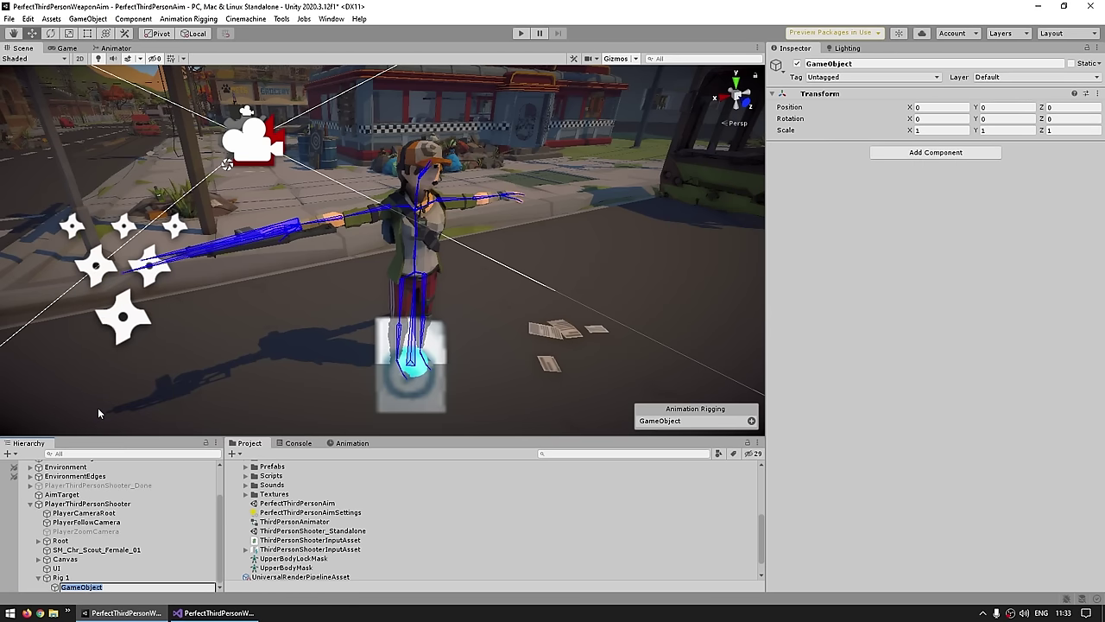
type("Aim")
key("Return")
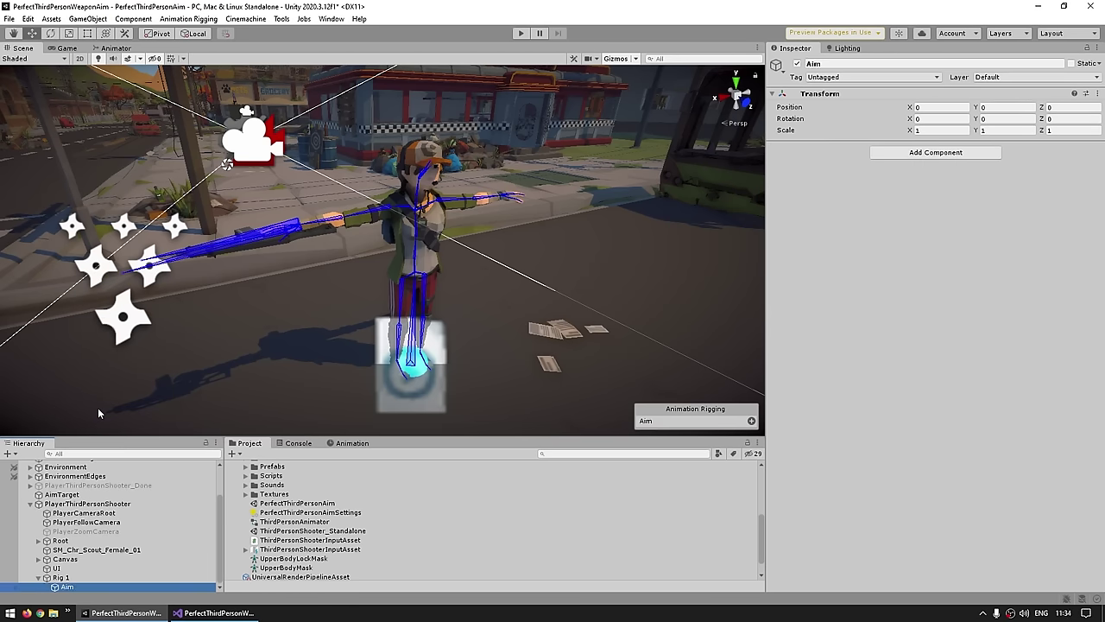
left_click(905, 155)
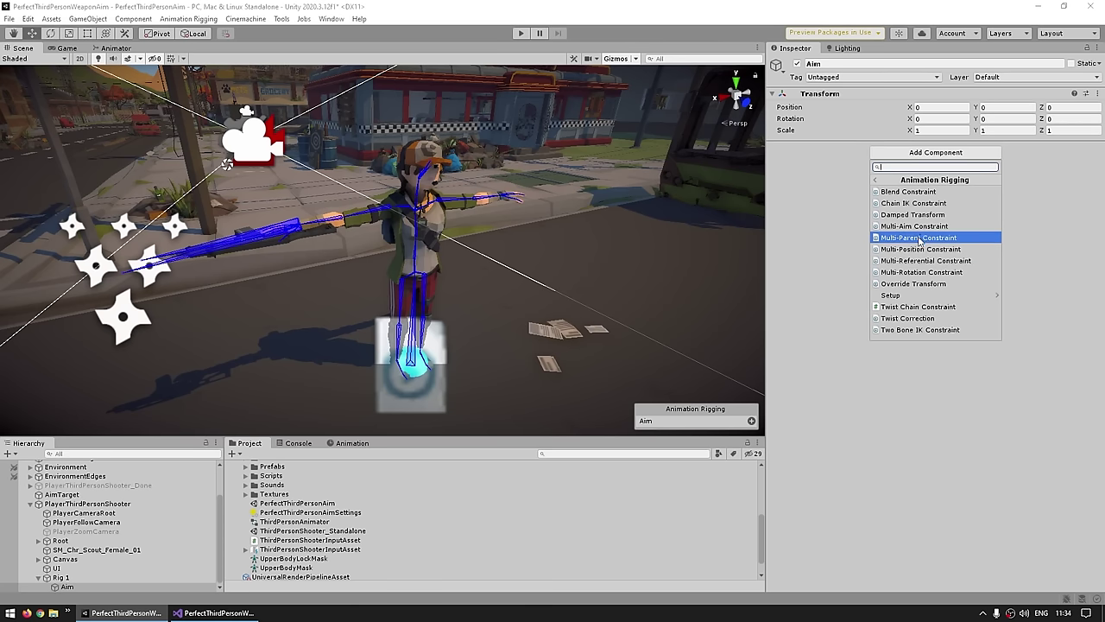
left_click(914, 227)
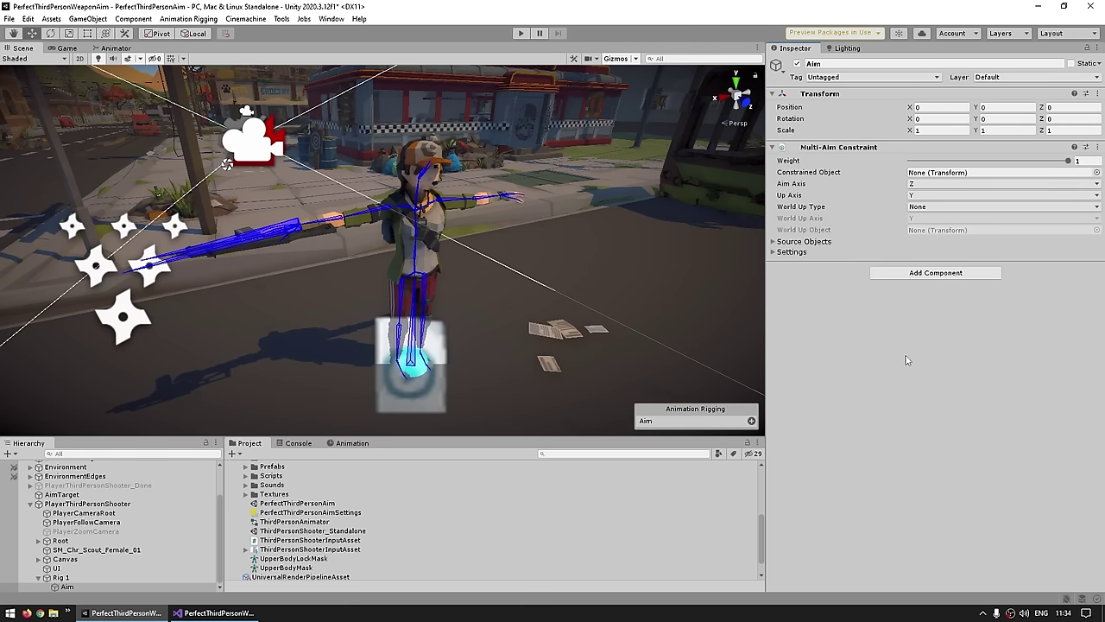
Find the hand bone holding the rifle and assign Hand_R as the Constrained Object of Aim's Multi-Aim Constraint.
middle_click_drag(269, 269, 448, 283)
scroll(385, 245, "up", 5)
left_click(403, 233)
left_click_drag(398, 271, 525, 296, "alt")
scroll(167, 545, "down", 1)
scroll(138, 518, "up", 4)
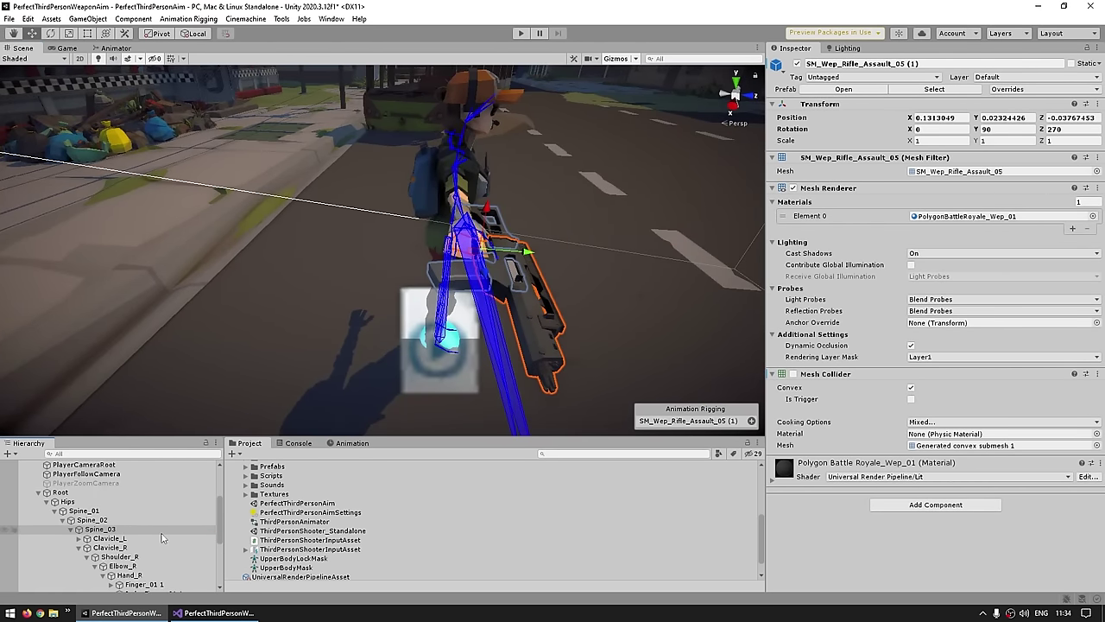
left_click(110, 488)
scroll(110, 490, "down", 2)
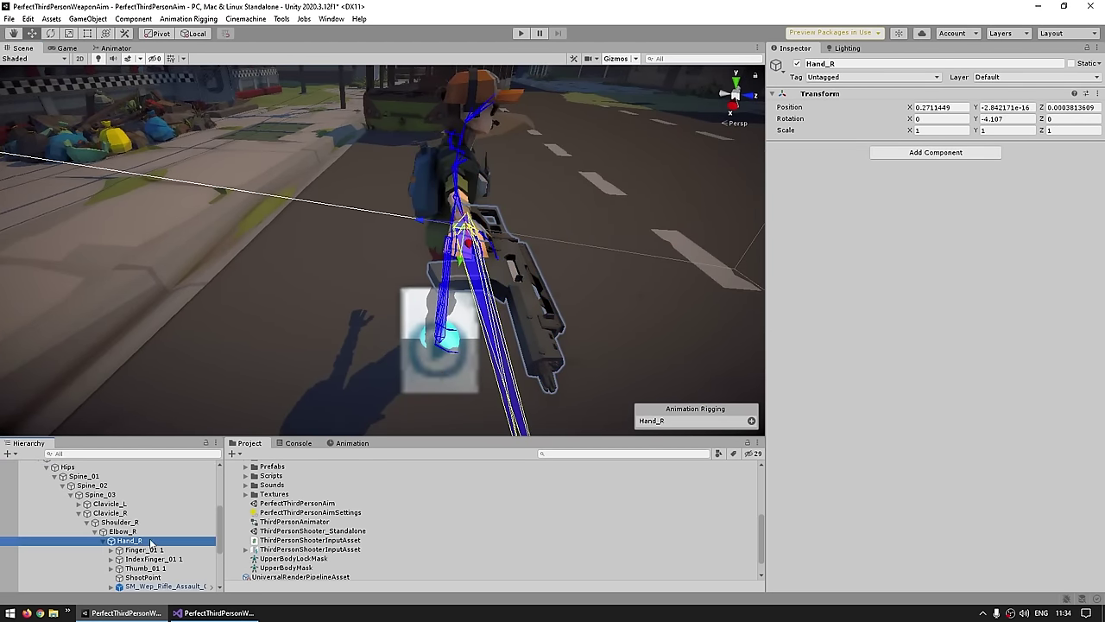
scroll(151, 541, "down", 2)
left_click_drag(250, 336, 444, 371, "alt")
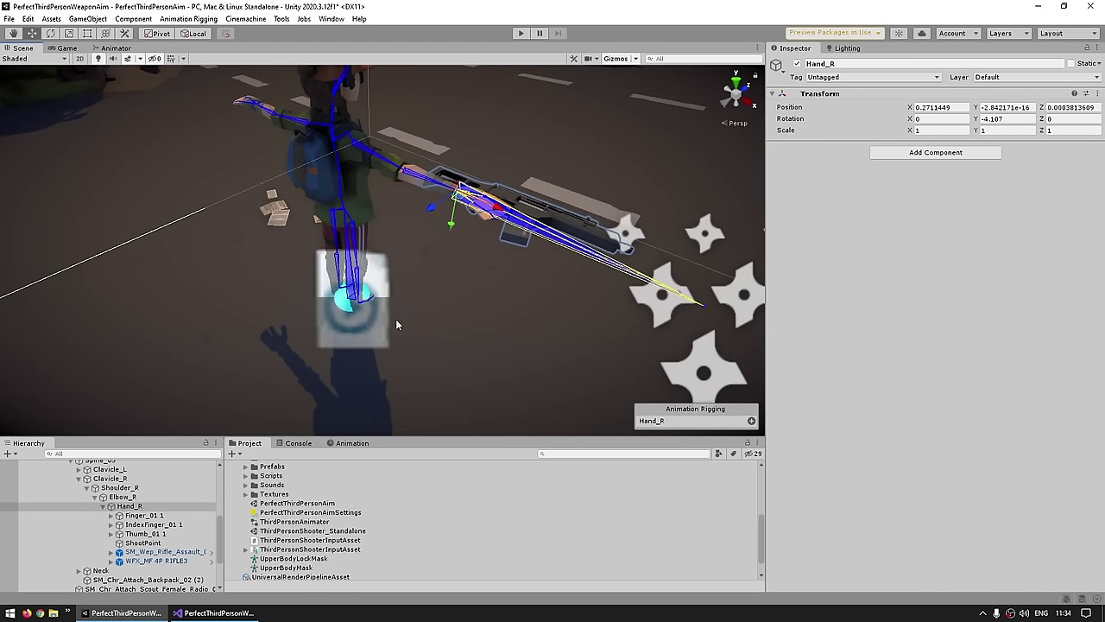
middle_click_drag(485, 207, 456, 248)
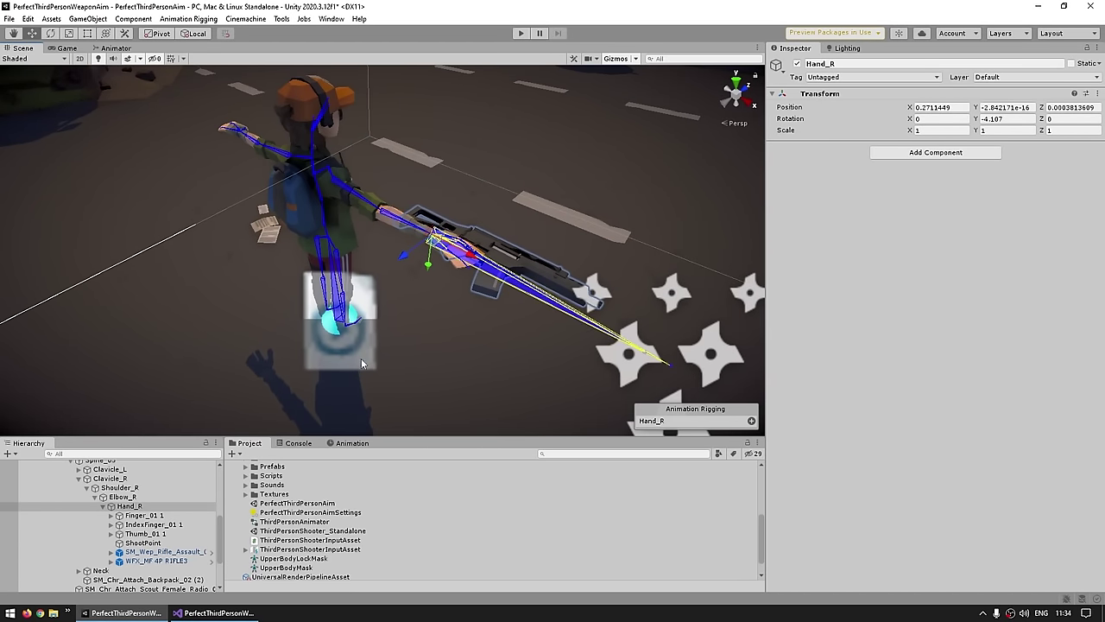
left_click(67, 587)
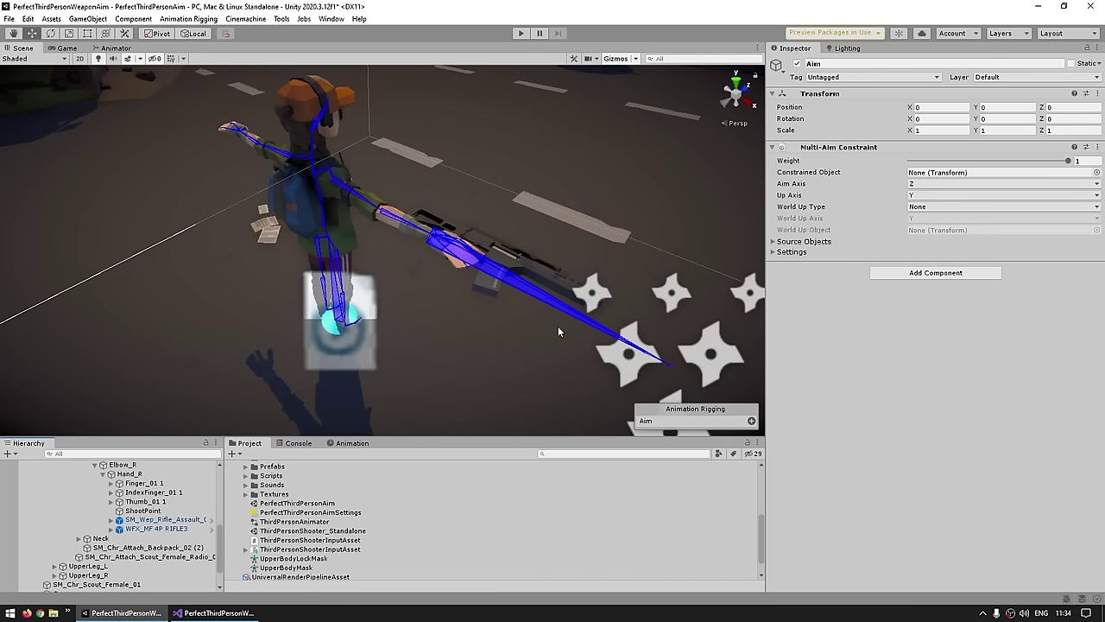
scroll(130, 518, "up", 2)
left_click_drag(130, 508, 933, 173)
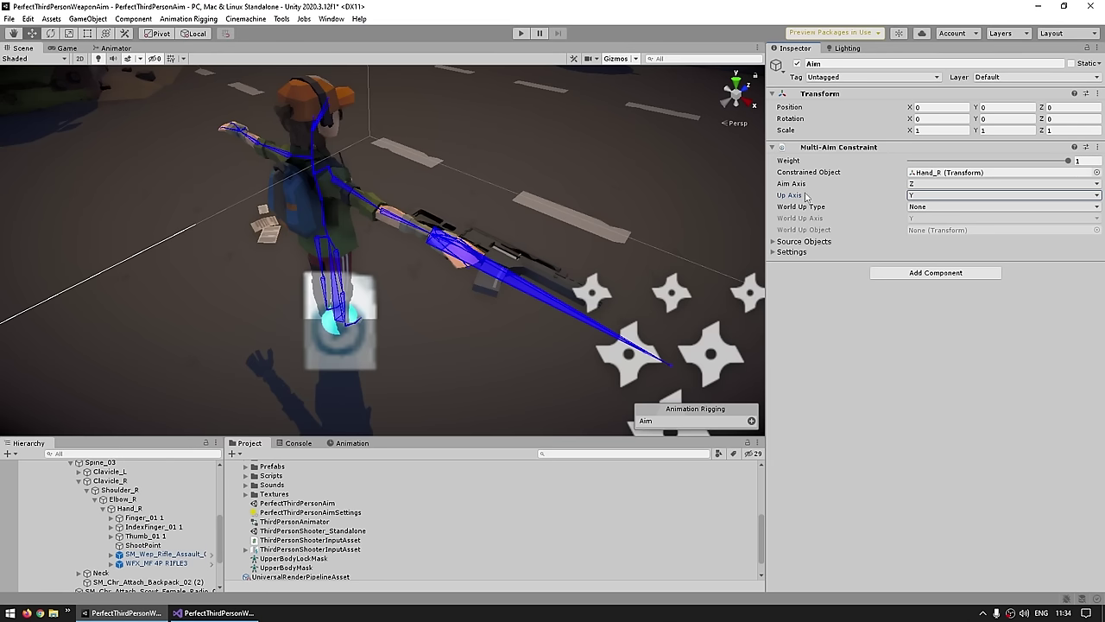
Check the local axes of Hand_R against the rifle's direction and set the constraint's Aim Axis to X.
left_click(129, 508)
left_click_drag(406, 195, 439, 147, "alt")
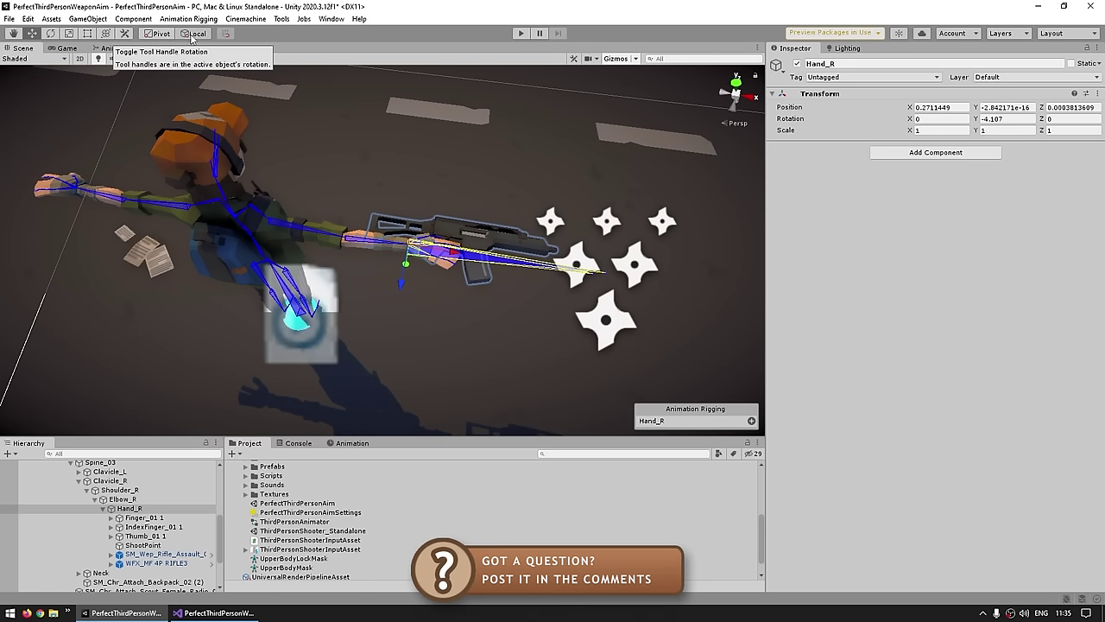
left_click_drag(454, 213, 453, 251, "alt")
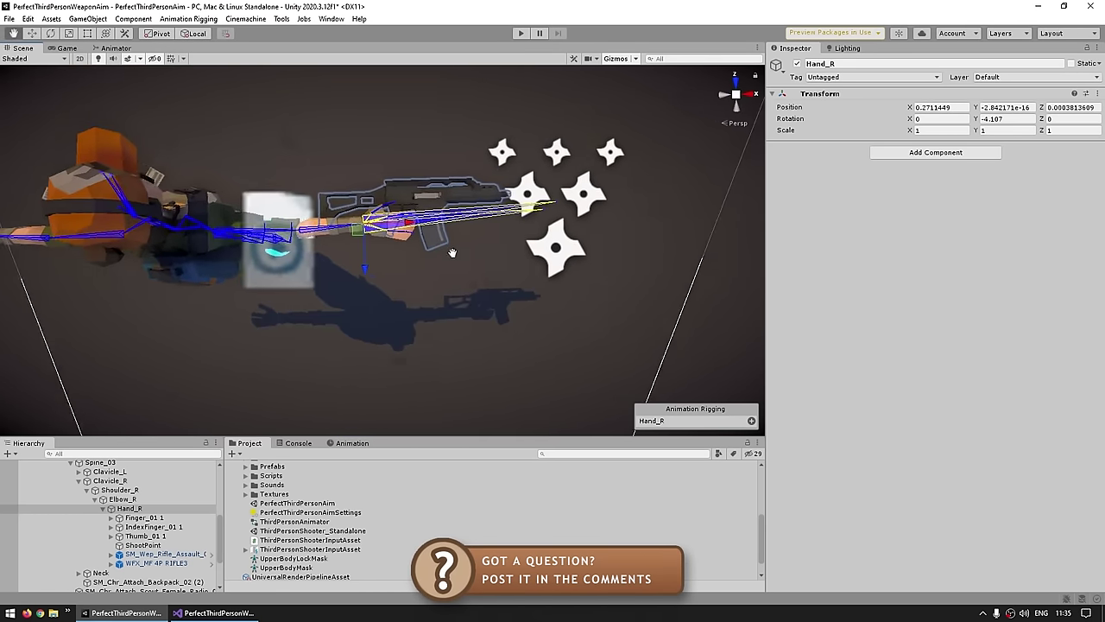
scroll(406, 231, "up", 5)
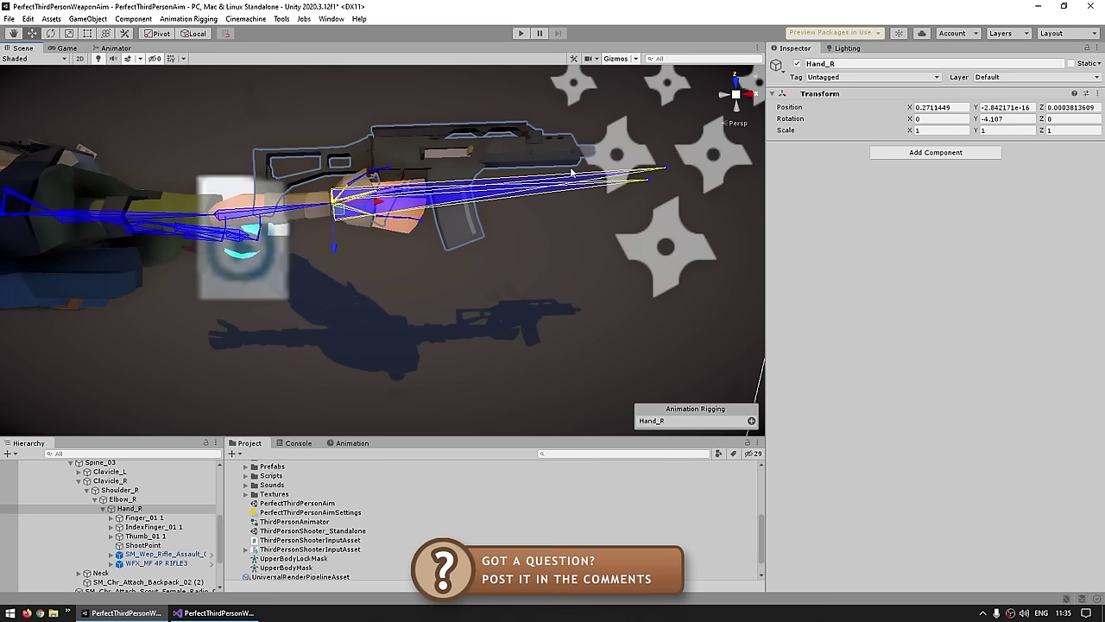
scroll(95, 552, "down", 2)
left_click(69, 586)
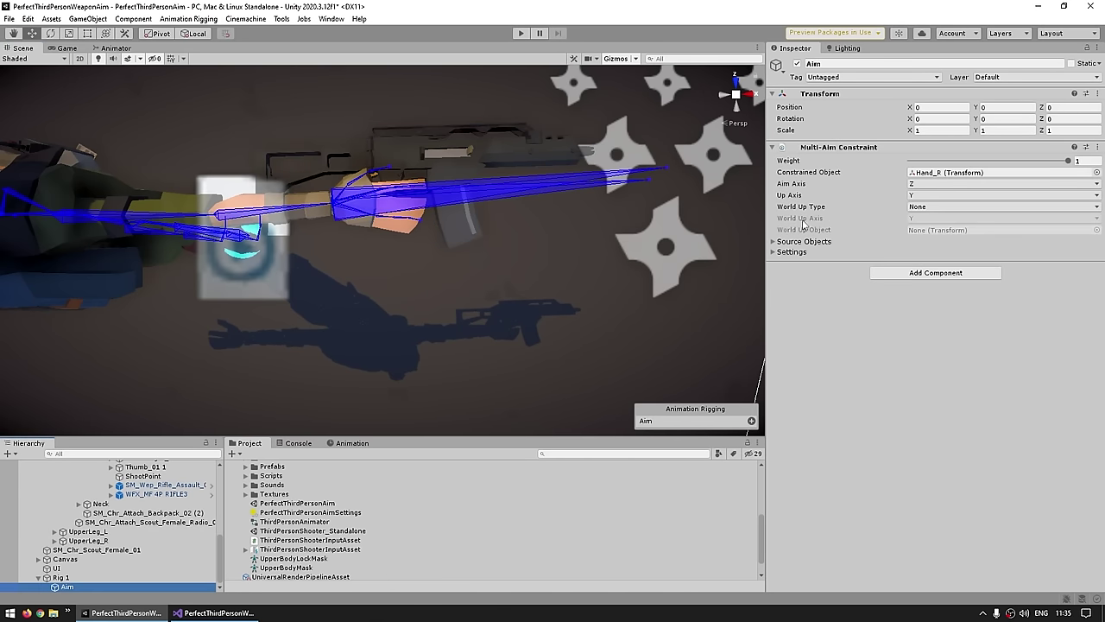
left_click(936, 184)
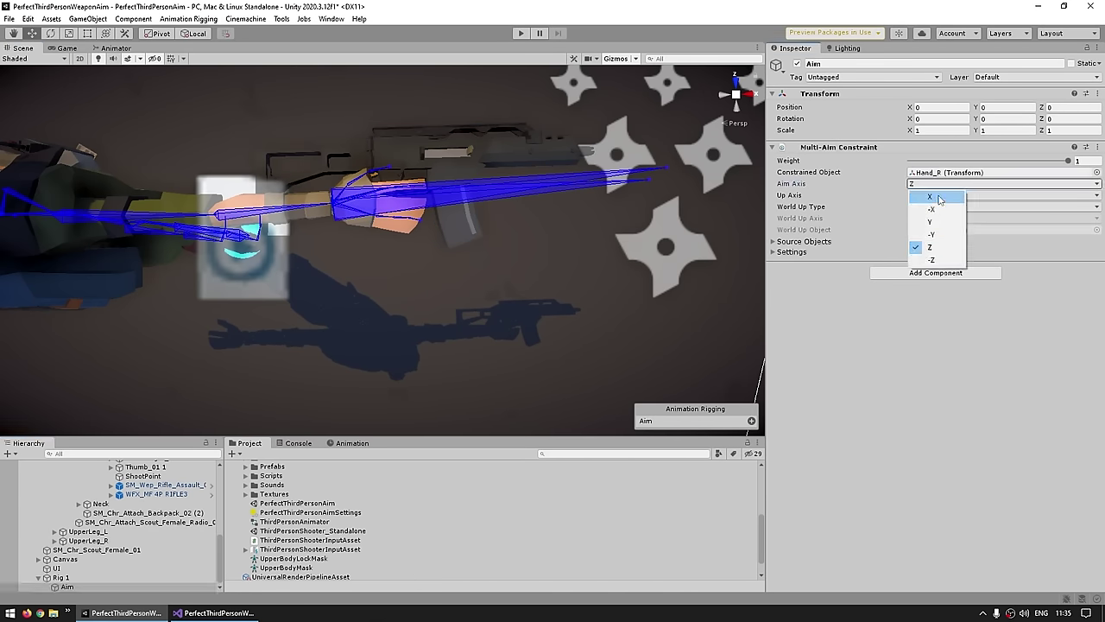
left_click(919, 196)
Check which local axis of Hand_R points up along the rifle and set the constraint's Up Axis to -Z.
left_click(378, 197)
left_click_drag(378, 197, 347, 263, "alt")
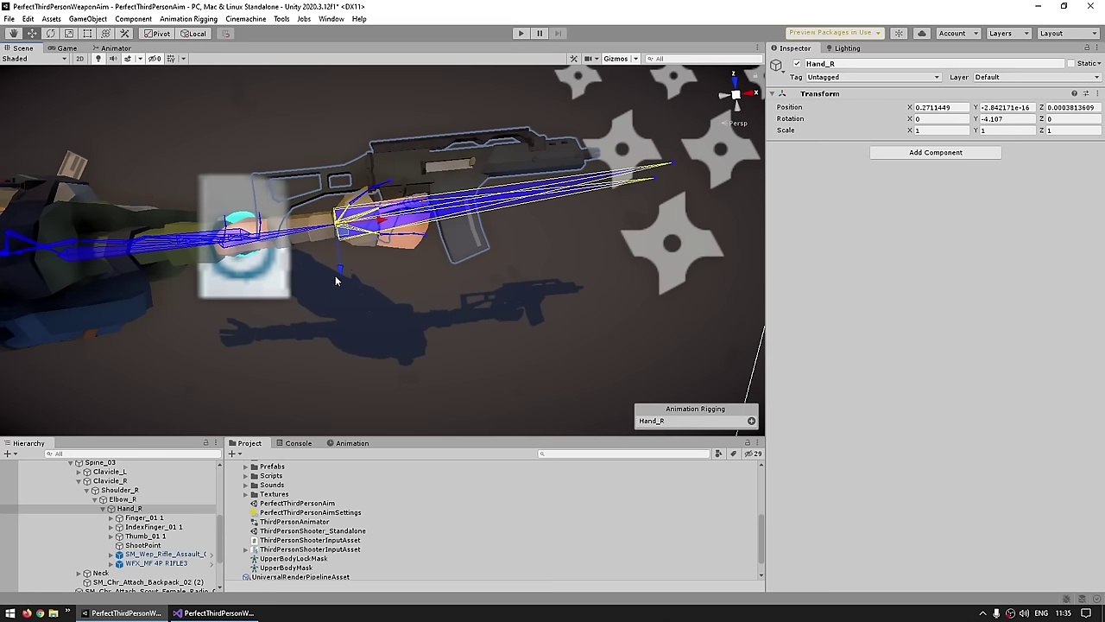
key("ctrl+z")
left_click(993, 195)
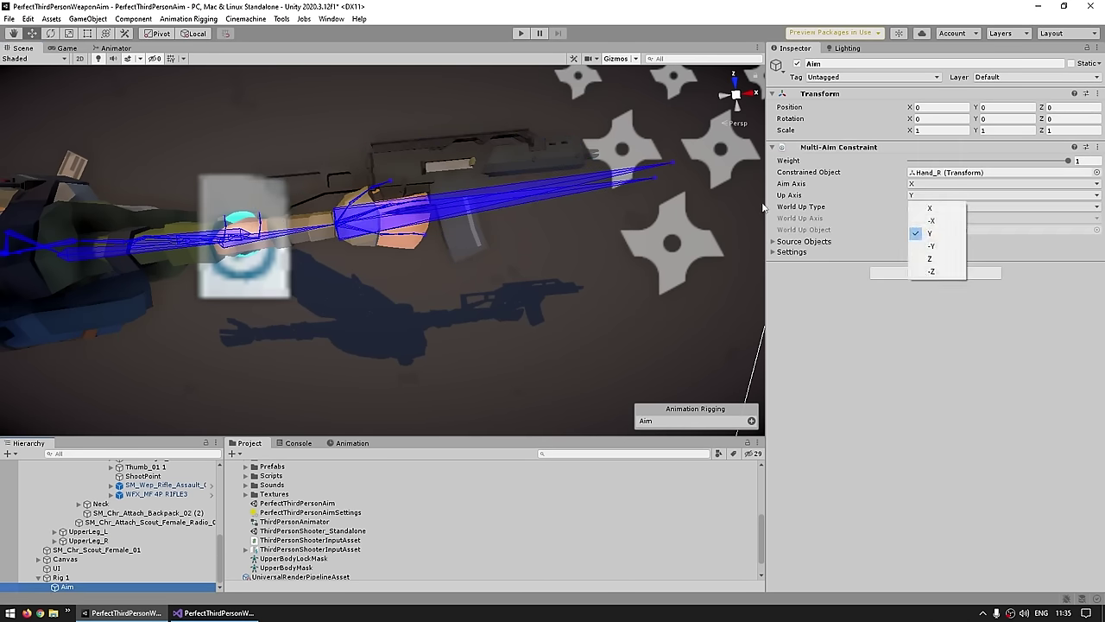
left_click(924, 272)
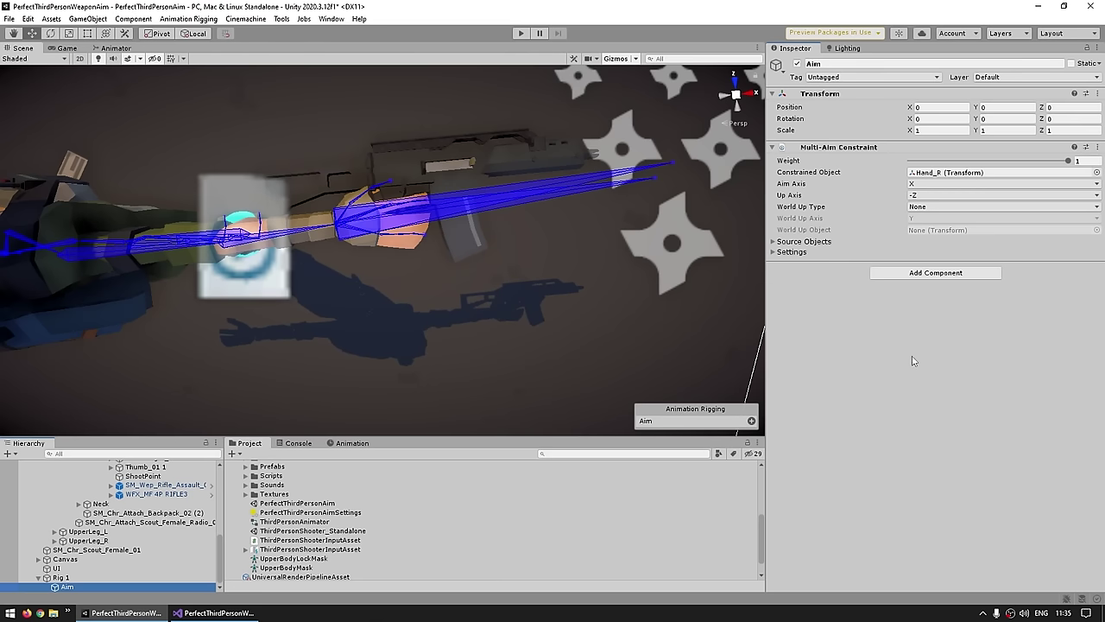
Add an empty source object entry to Aim's Multi-Aim Constraint, keeping its weight at 1.
left_click(773, 242)
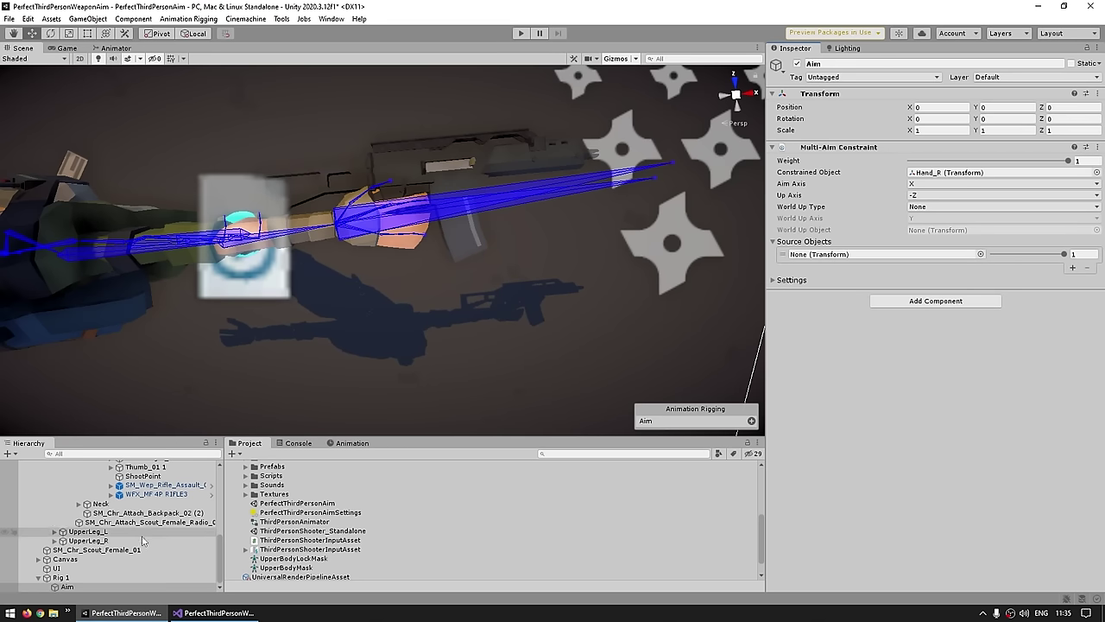
middle_click_drag(492, 224, 424, 259)
scroll(553, 241, "down", 10)
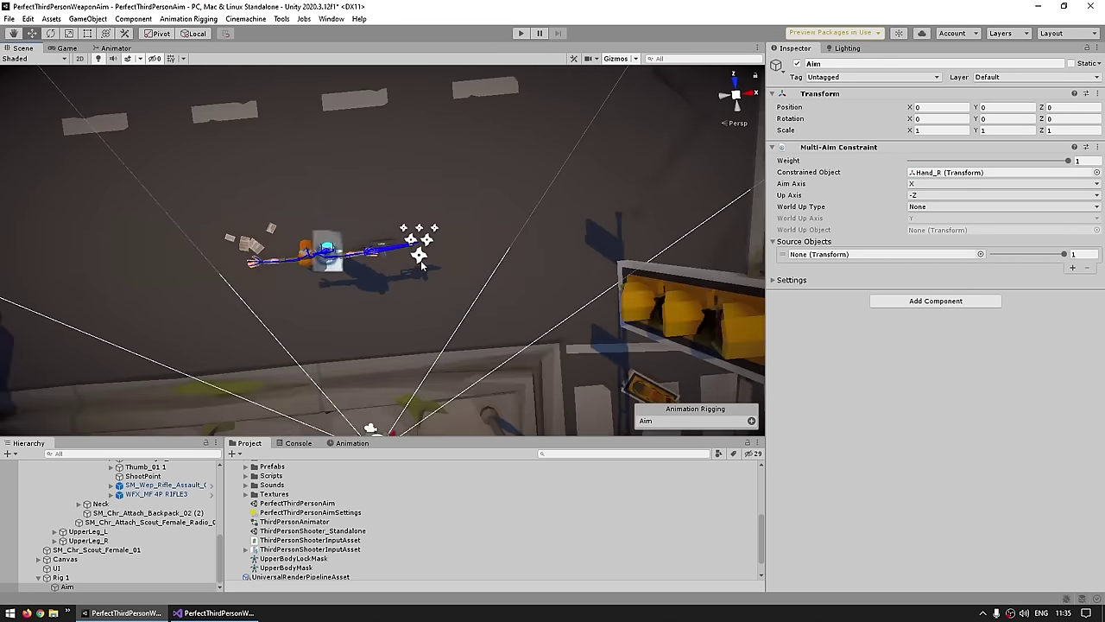
left_click_drag(552, 241, 423, 238, "alt")
middle_click_drag(549, 240, 528, 278)
left_click_drag(557, 280, 372, 184, "alt")
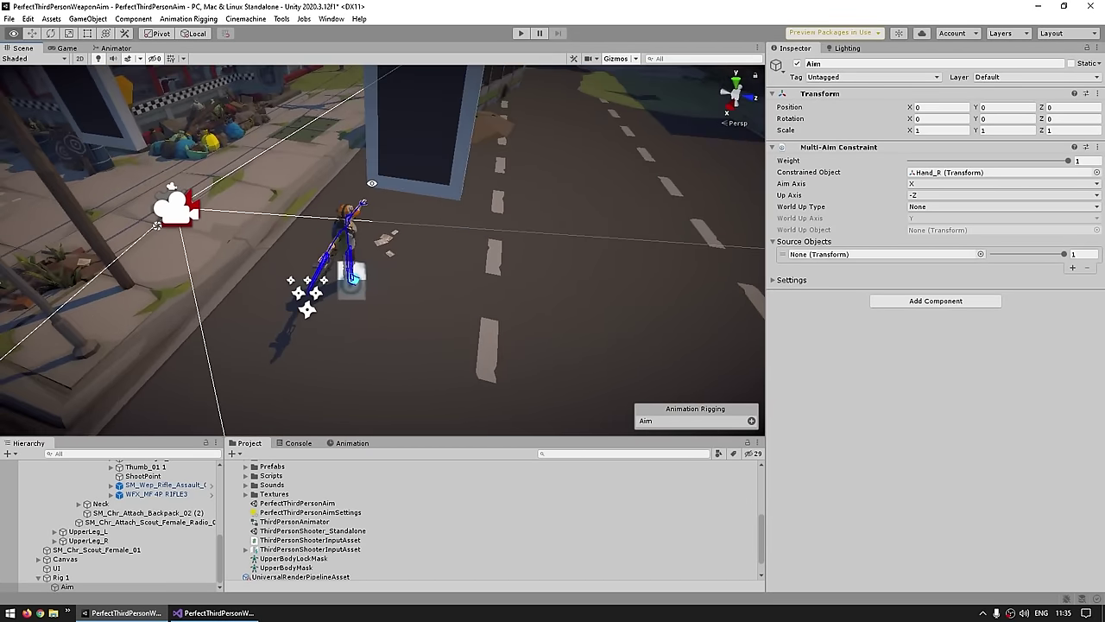
middle_click_drag(440, 242, 343, 230)
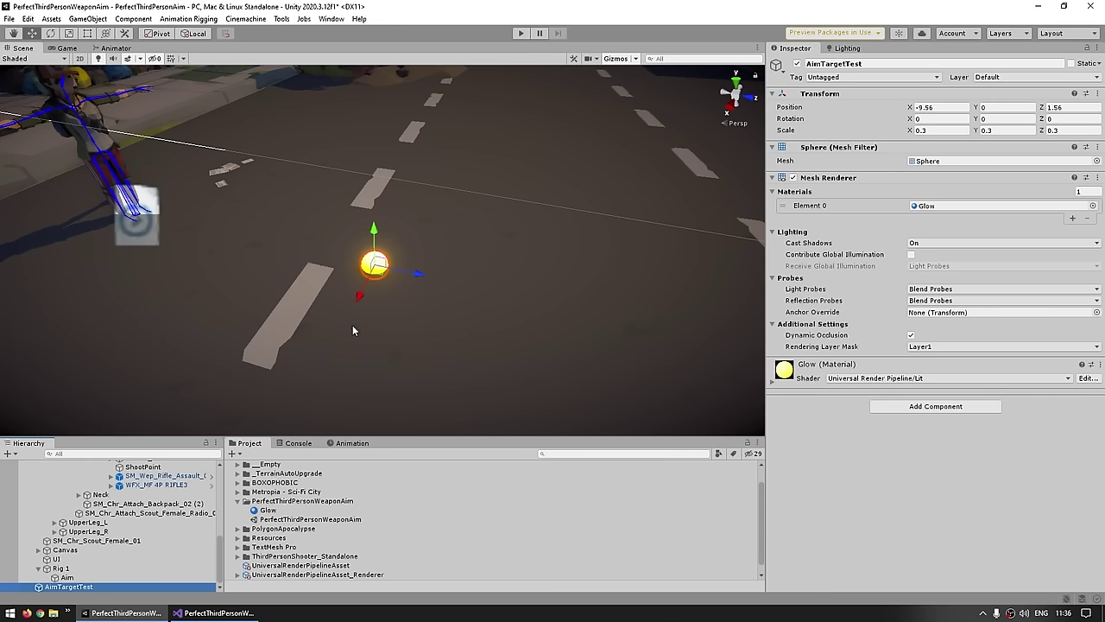
Assign the AimTargetTest sphere to the empty source object entry of Aim's Multi-Aim Constraint.
scroll(352, 325, "up", 5)
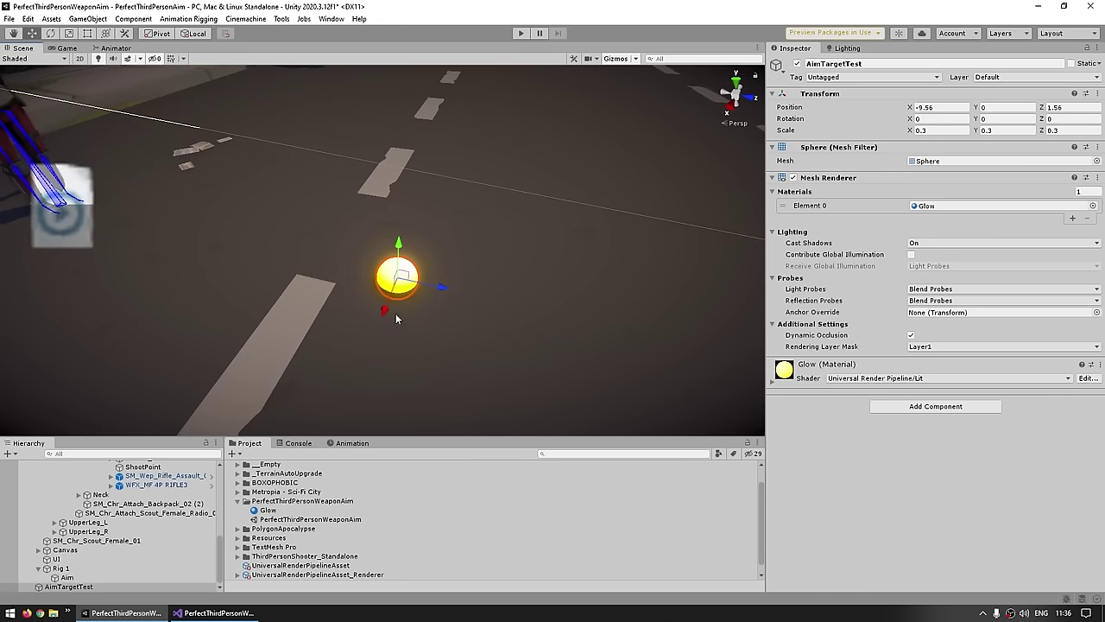
left_click(68, 576)
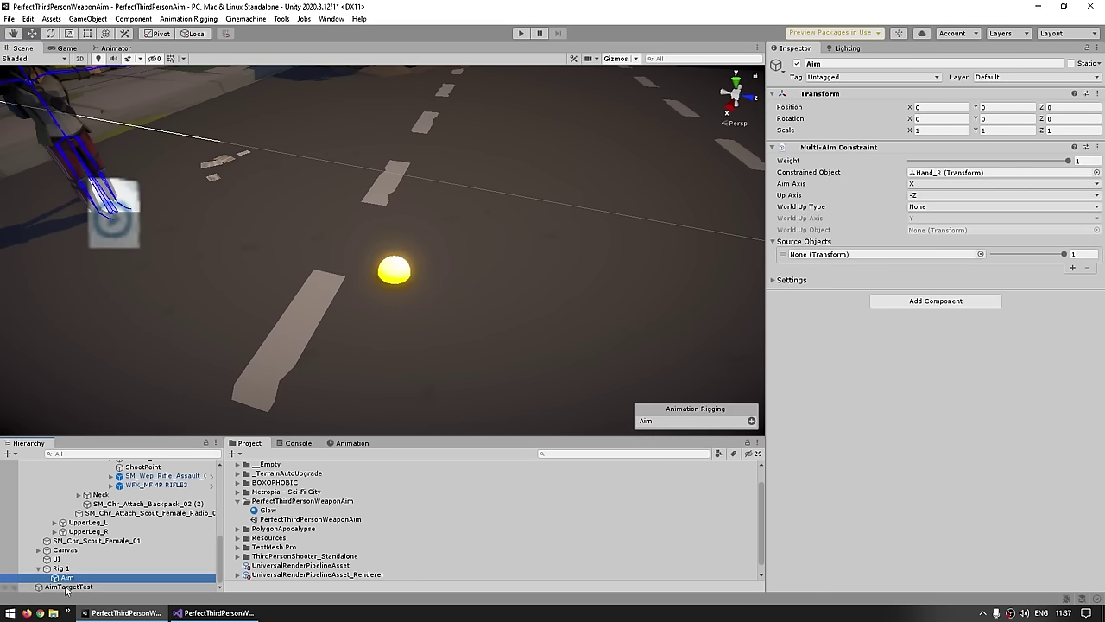
left_click_drag(67, 586, 834, 255)
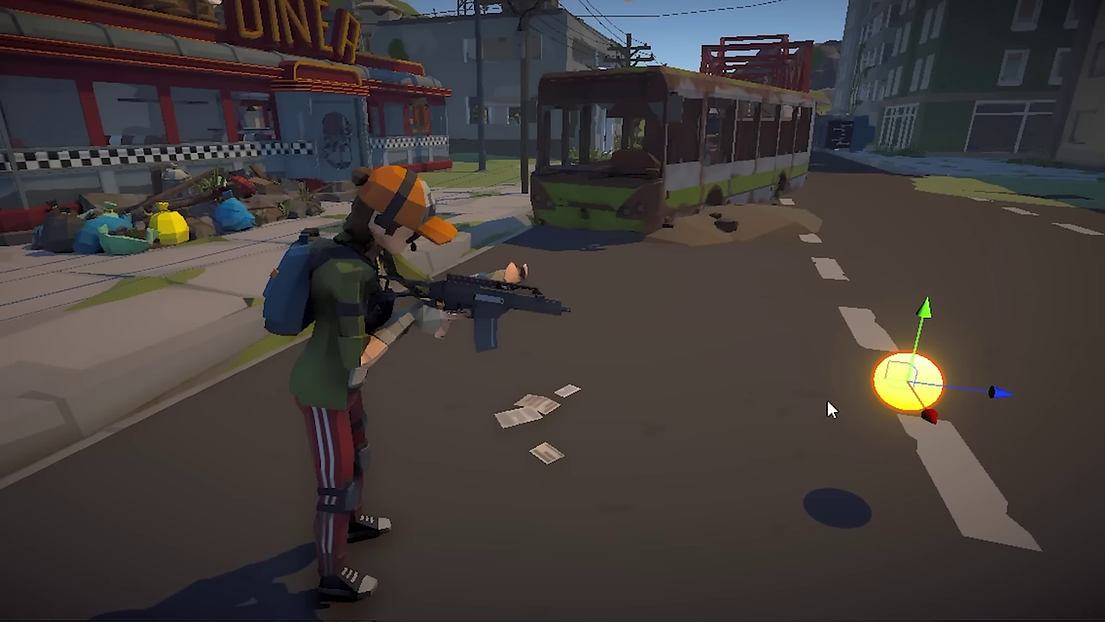
Move the AimTargetTest sphere sideways and vertically in play mode to check how the rifle hand follows it.
left_click_drag(907, 375, 707, 255)
left_click_drag(707, 255, 803, 350, "alt")
right_click_drag(803, 351, 580, 259)
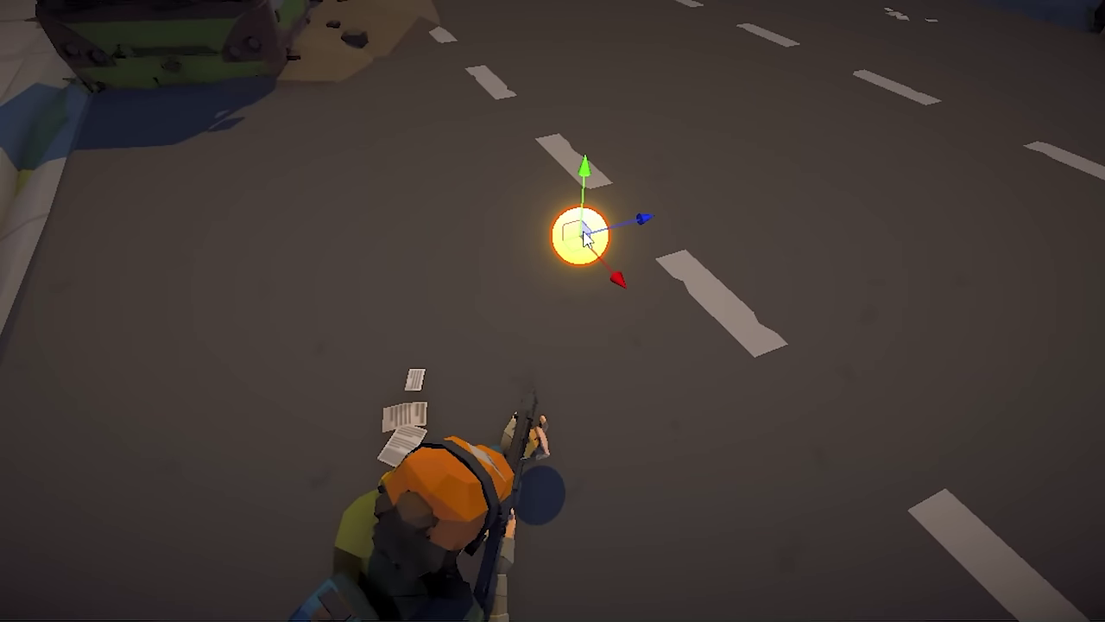
left_click_drag(583, 240, 701, 265)
left_click_drag(716, 184, 709, 365)
left_click_drag(709, 364, 500, 135, "alt")
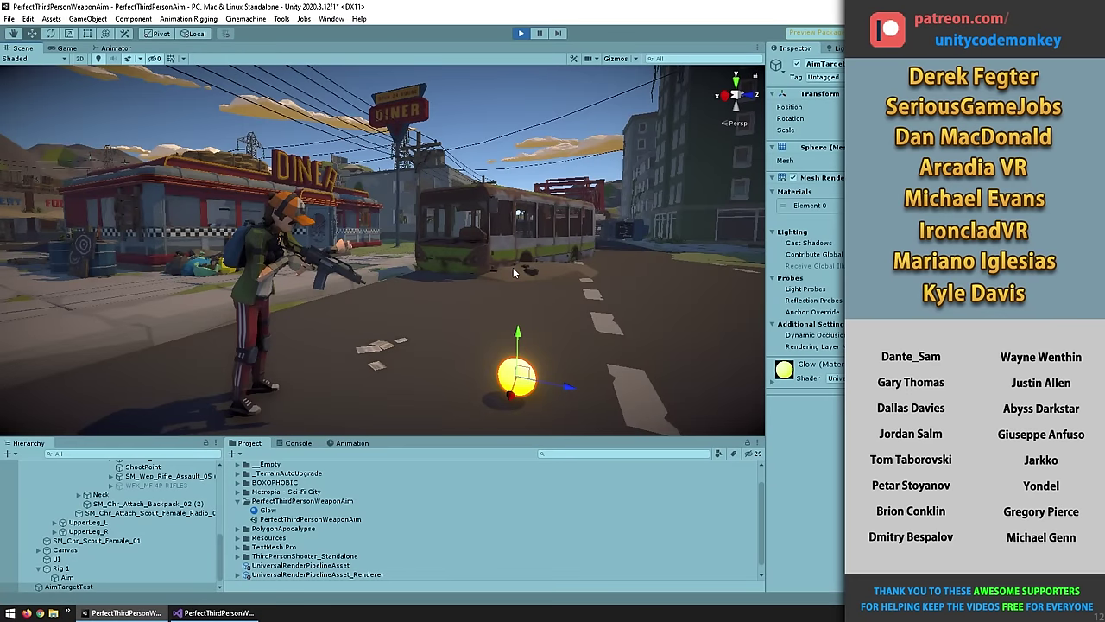
Add a cube as a child of Hand_R, scaled to 0.1 and stretched into a long thin beam along the rifle's aim direction.
scroll(142, 545, "up", 3)
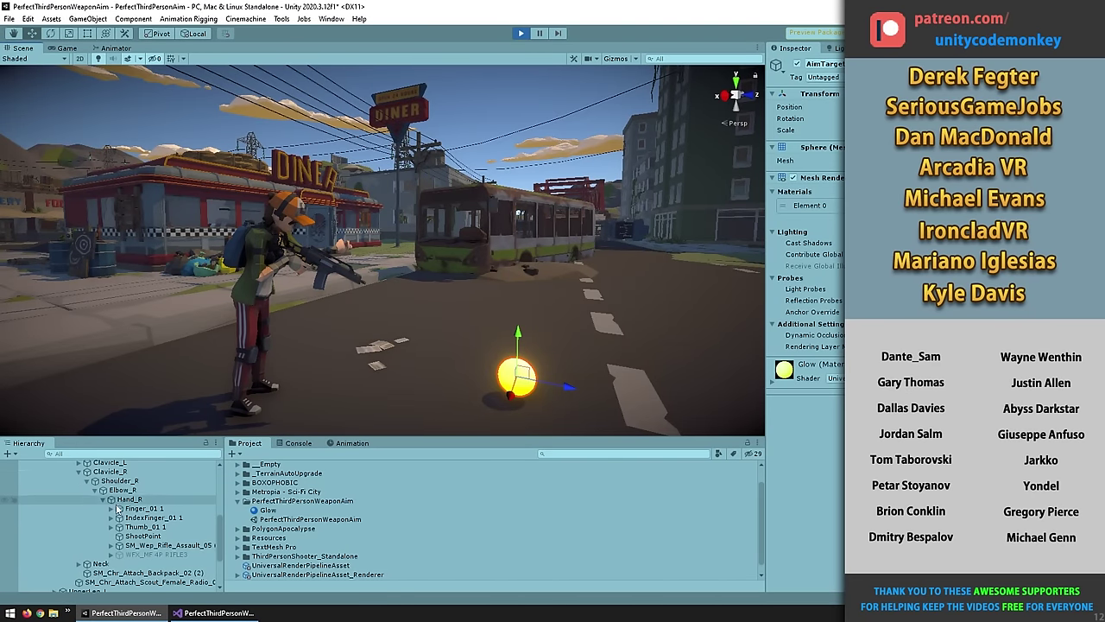
left_click(125, 498)
right_click(130, 499)
mouse_move(168, 366)
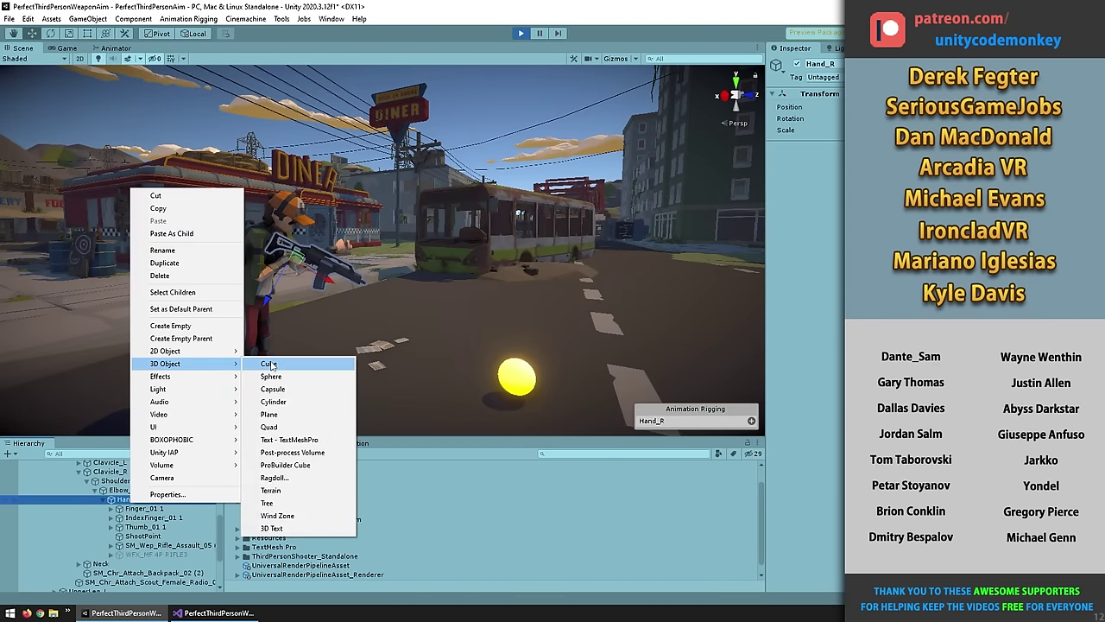
left_click(272, 366)
type(".1")
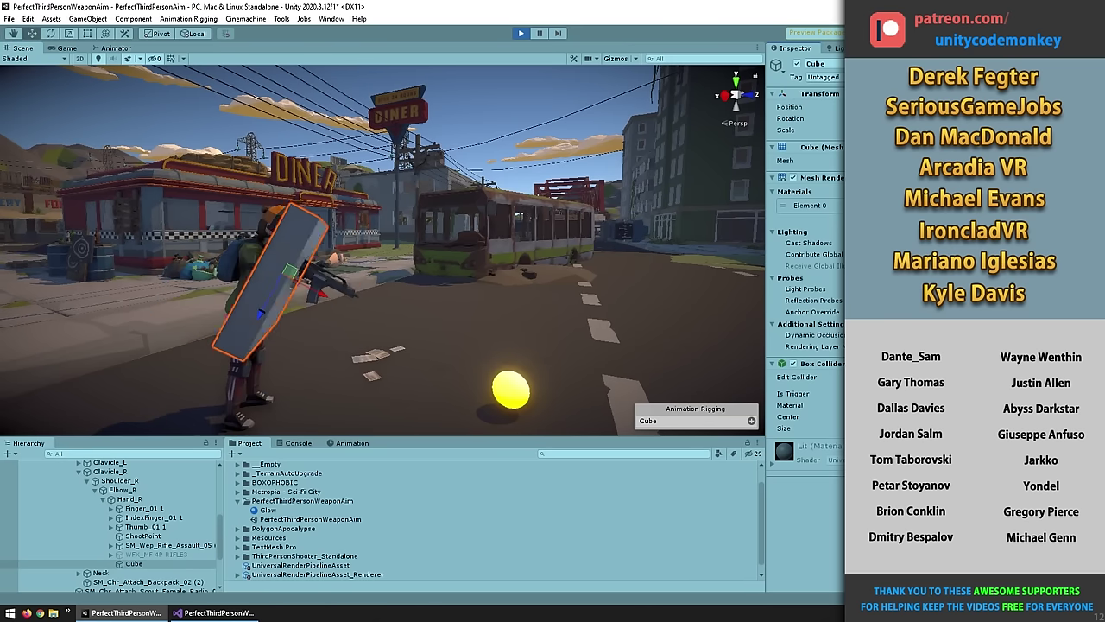
key("Tab")
type(".1")
key("Tab")
type(".1")
key("t")
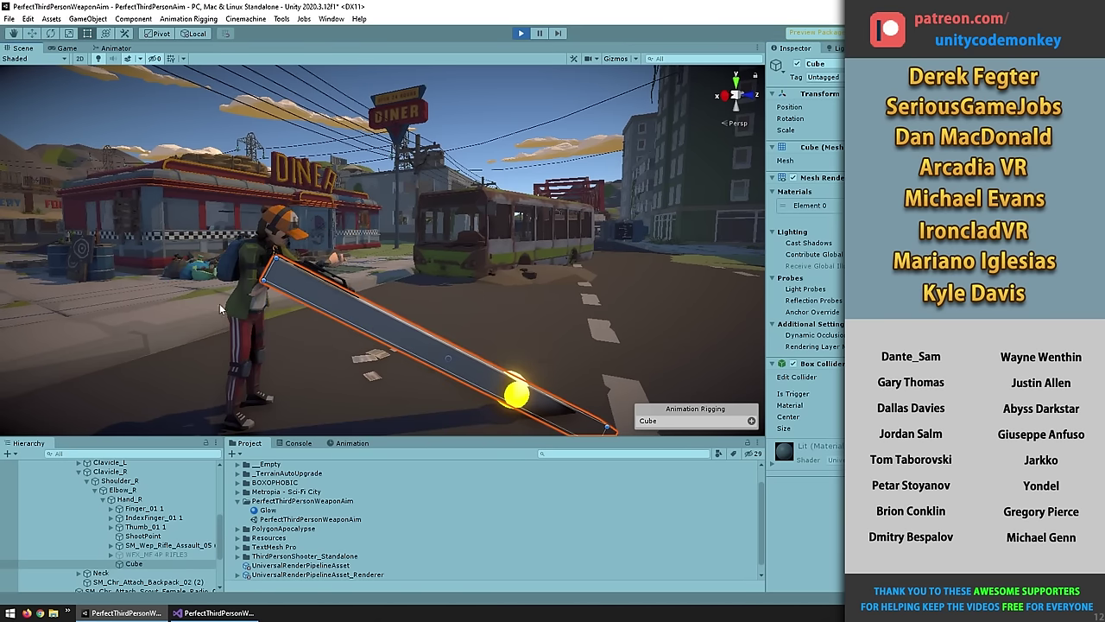
left_click_drag(220, 309, 92, 179)
Move AimTargetTest to several positions around the road and check the aim of the rifle-holding hand against it.
scroll(435, 283, "down", 2)
middle_click_drag(490, 301, 395, 313)
left_click(442, 343)
key("w")
left_click_drag(420, 385, 627, 291)
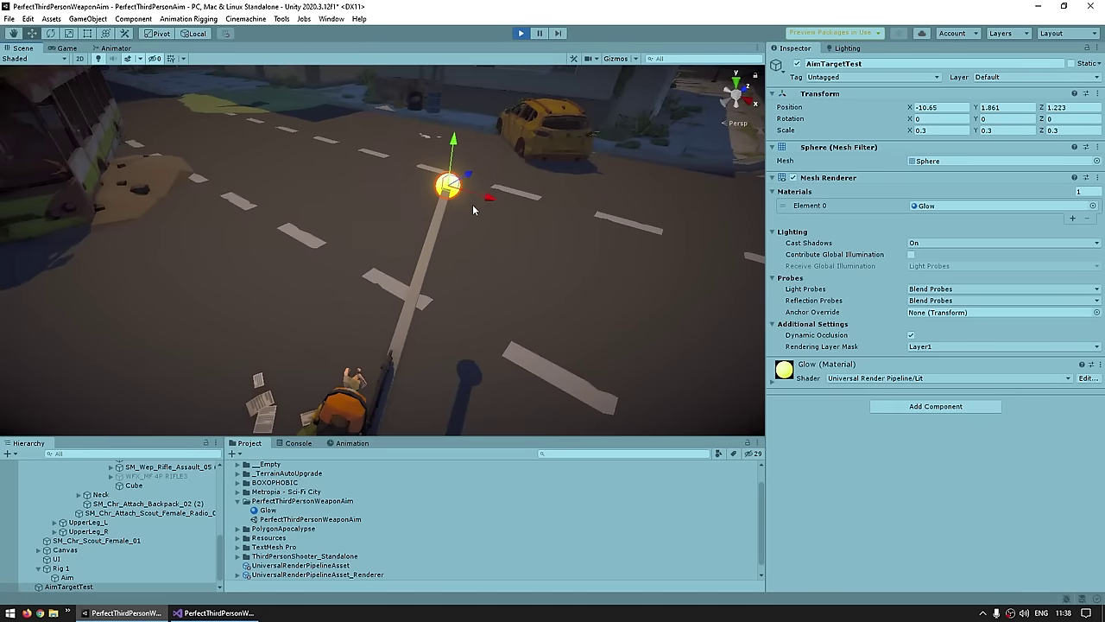
left_click_drag(449, 195, 394, 178)
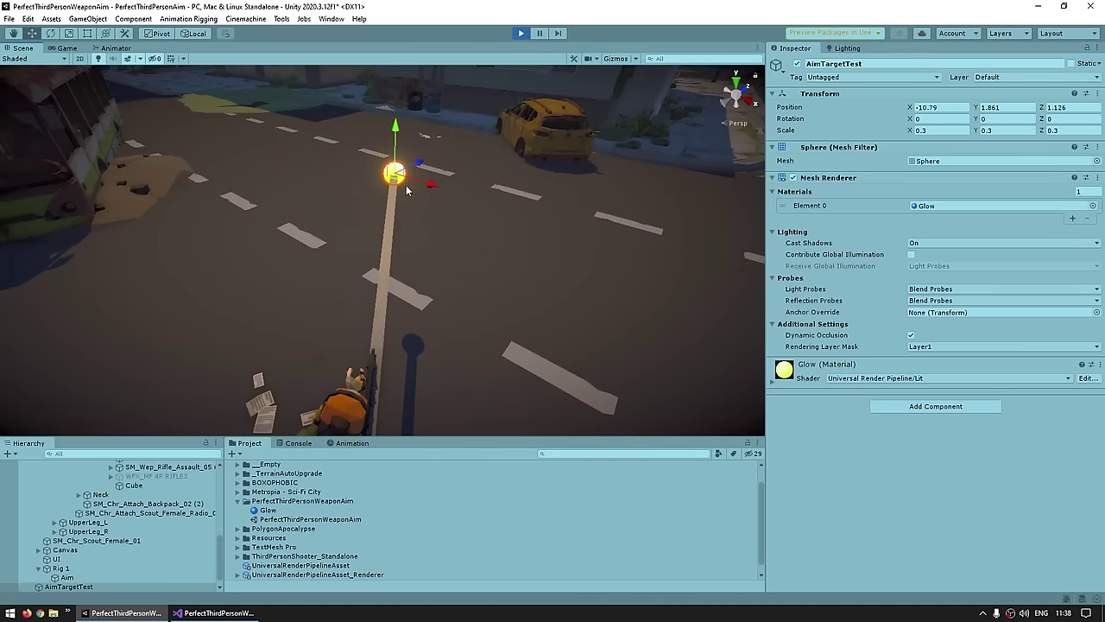
left_click_drag(544, 358, 462, 291, "alt")
middle_click_drag(462, 291, 386, 281)
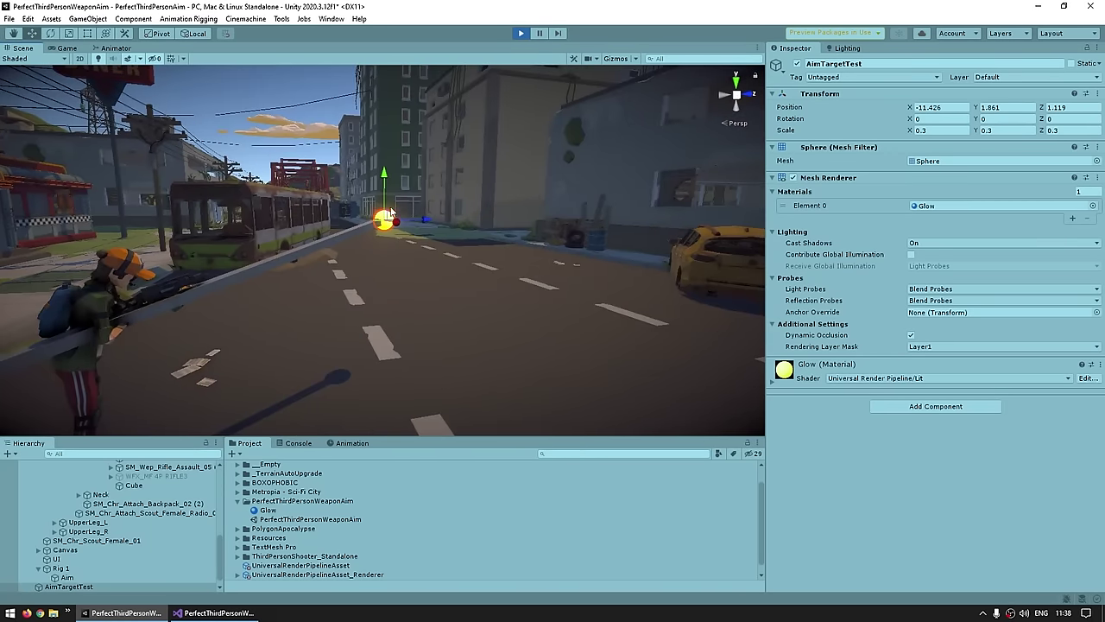
left_click(380, 191)
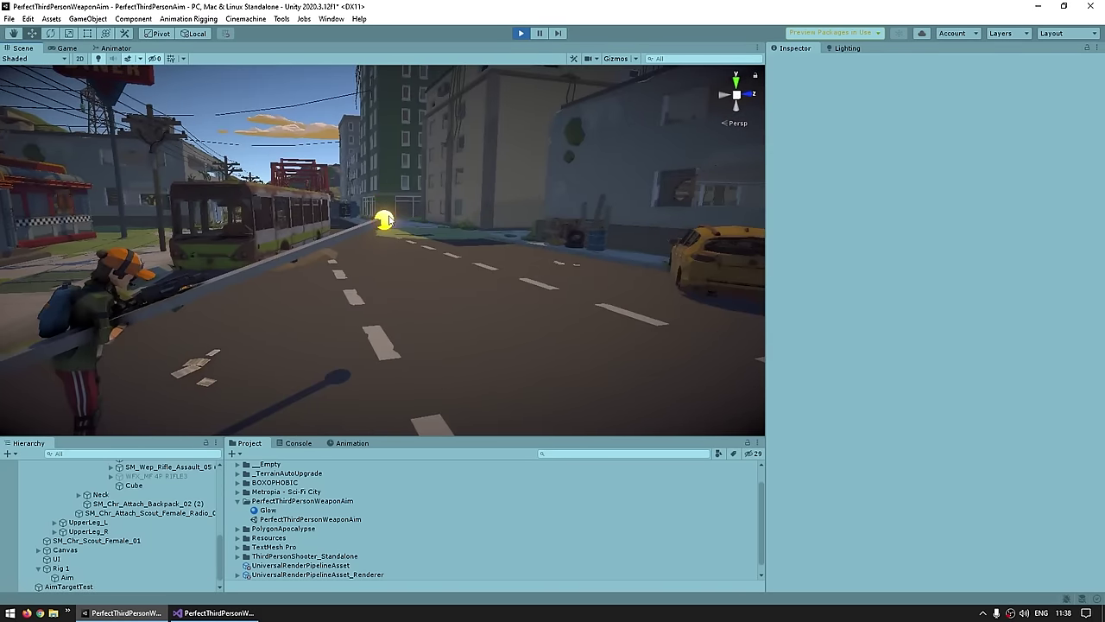
left_click_drag(767, 298, 641, 230)
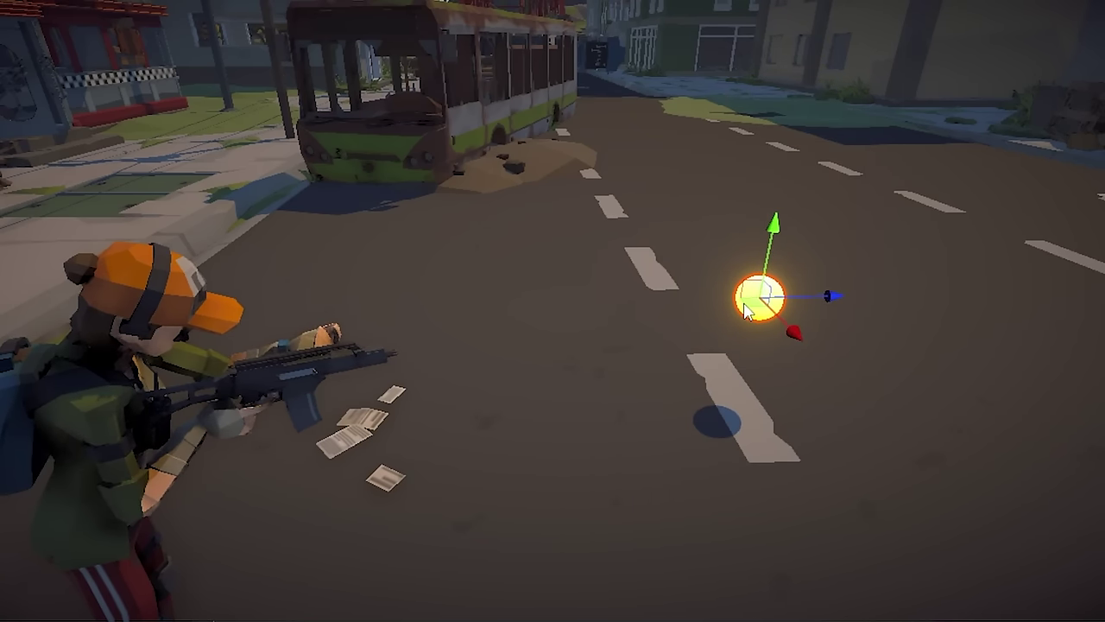
left_click_drag(746, 311, 717, 324)
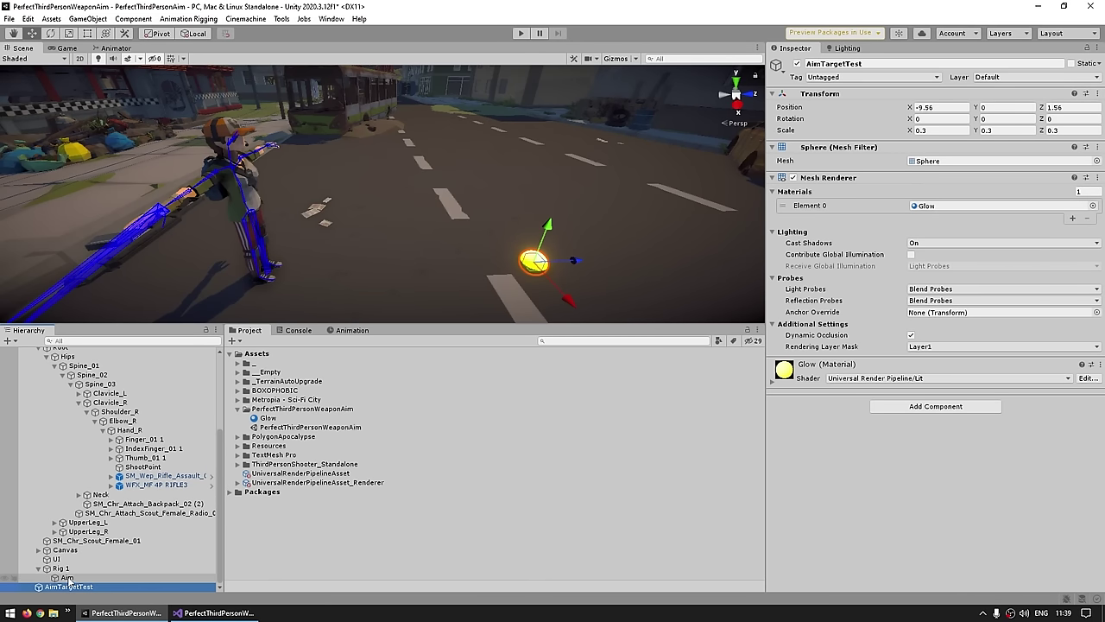
Create an empty child object named BodyAim under Rig 1 and add a Multi-Aim Constraint to it.
left_click(69, 569)
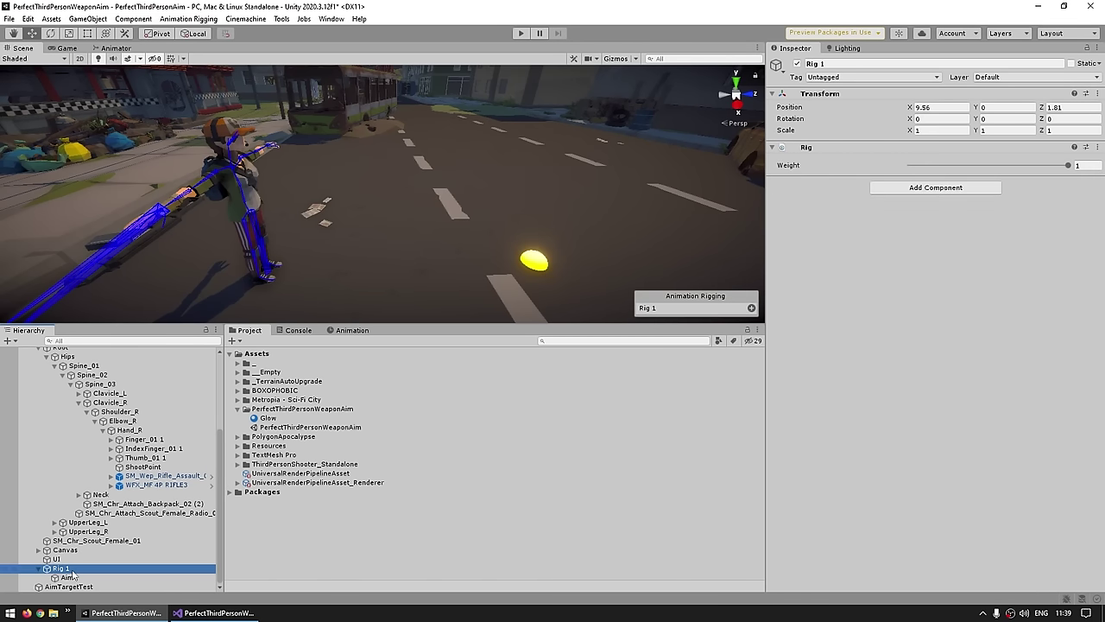
right_click(73, 573)
left_click(95, 396)
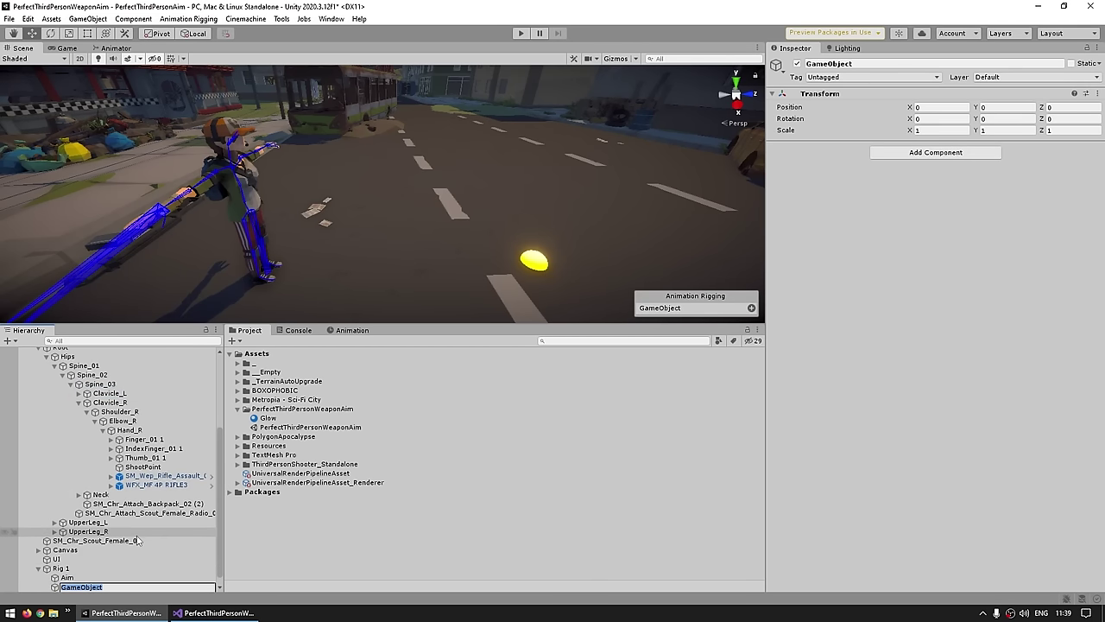
type("BodyAim")
key("Return")
left_click(935, 152)
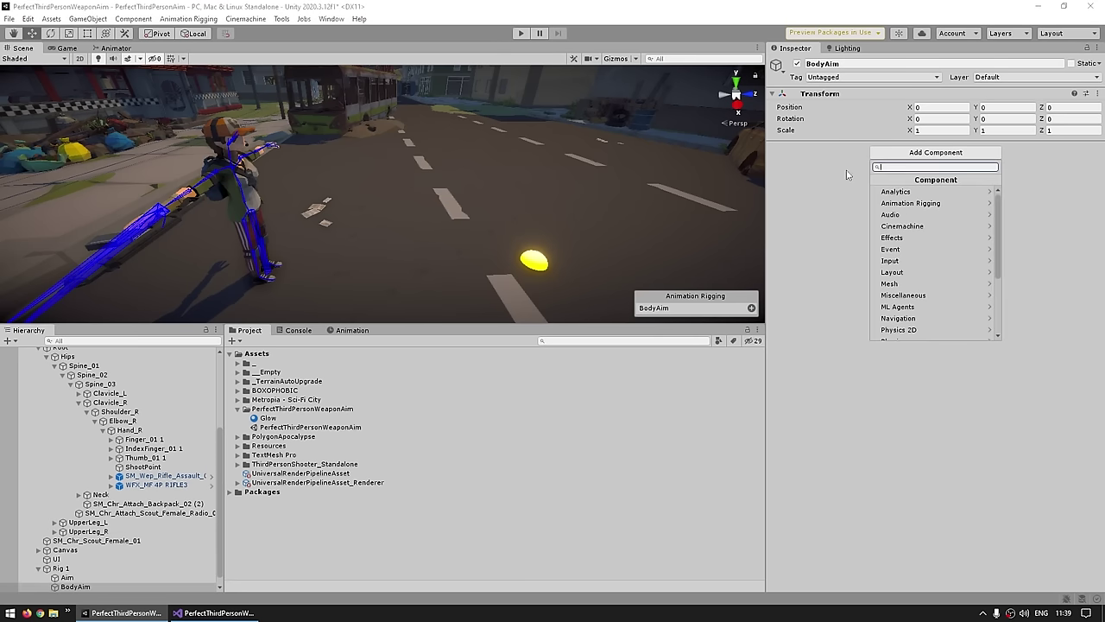
left_click(911, 204)
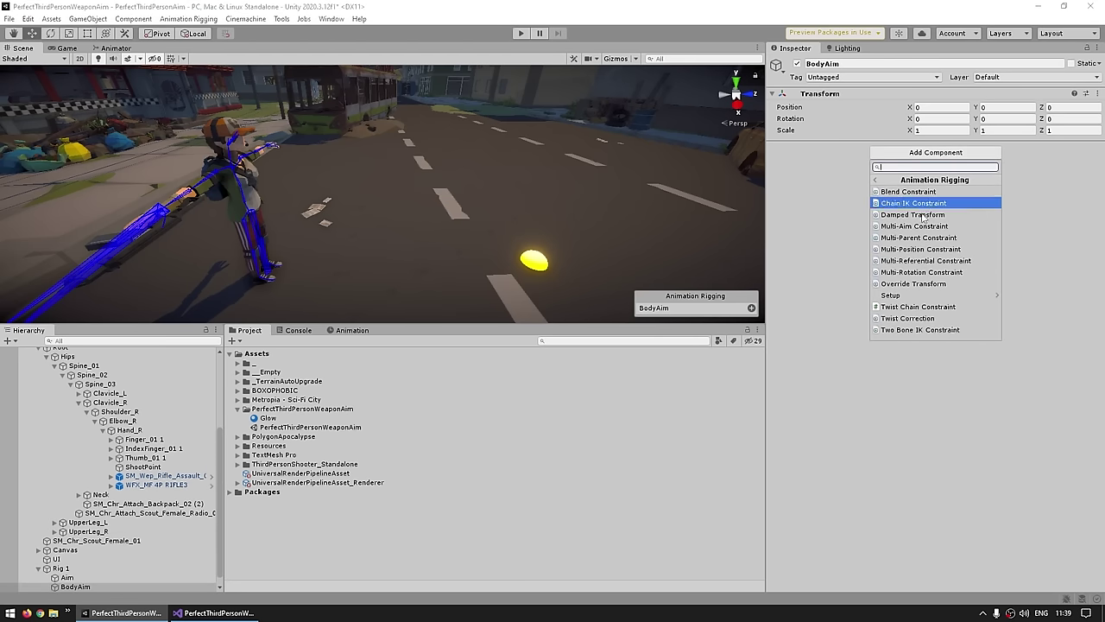
left_click(906, 226)
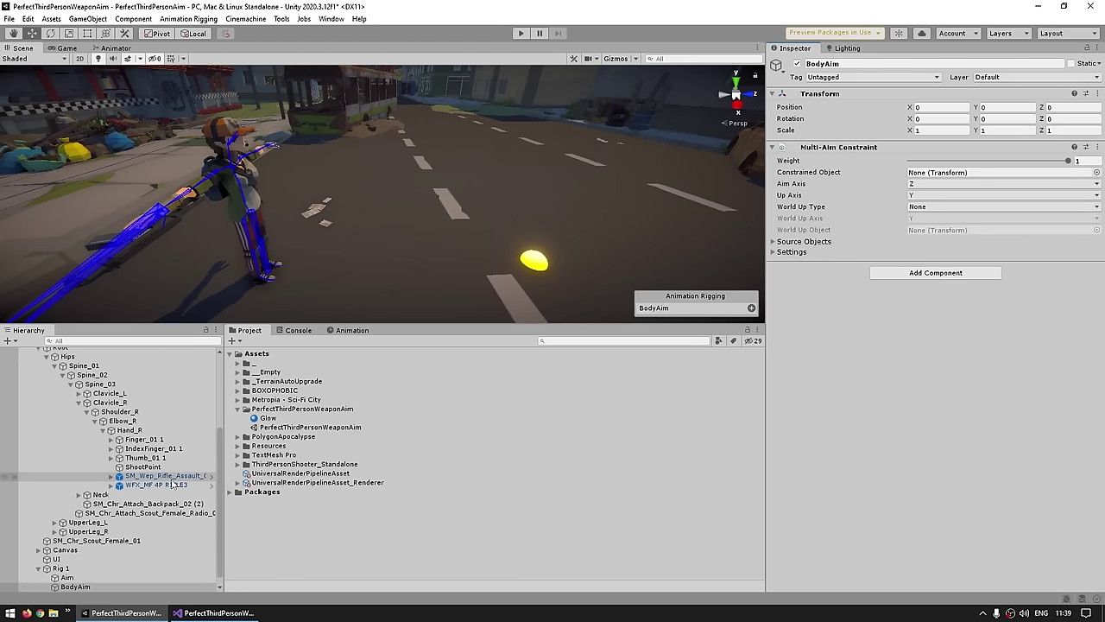
Test-rotate the Spine_01 bone, undo the rotation, and assign Spine_01 as the Constrained Object of BodyAim's Multi-Aim Constraint.
scroll(171, 485, "up", 1)
left_click(84, 400)
key("e")
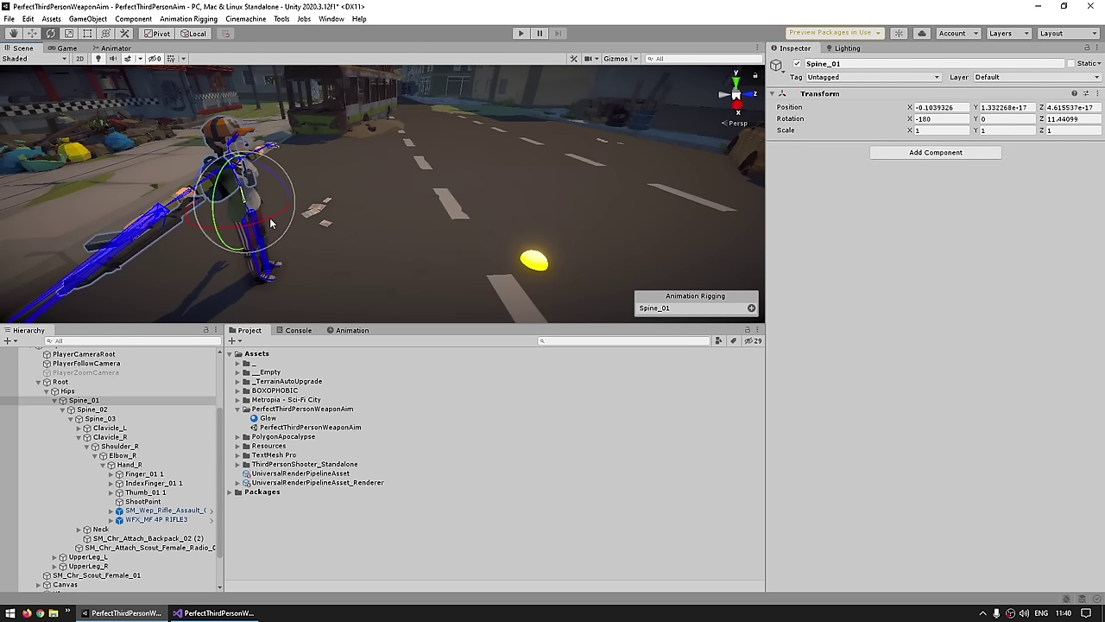
left_click_drag(270, 223, 235, 228)
key("ctrl+z")
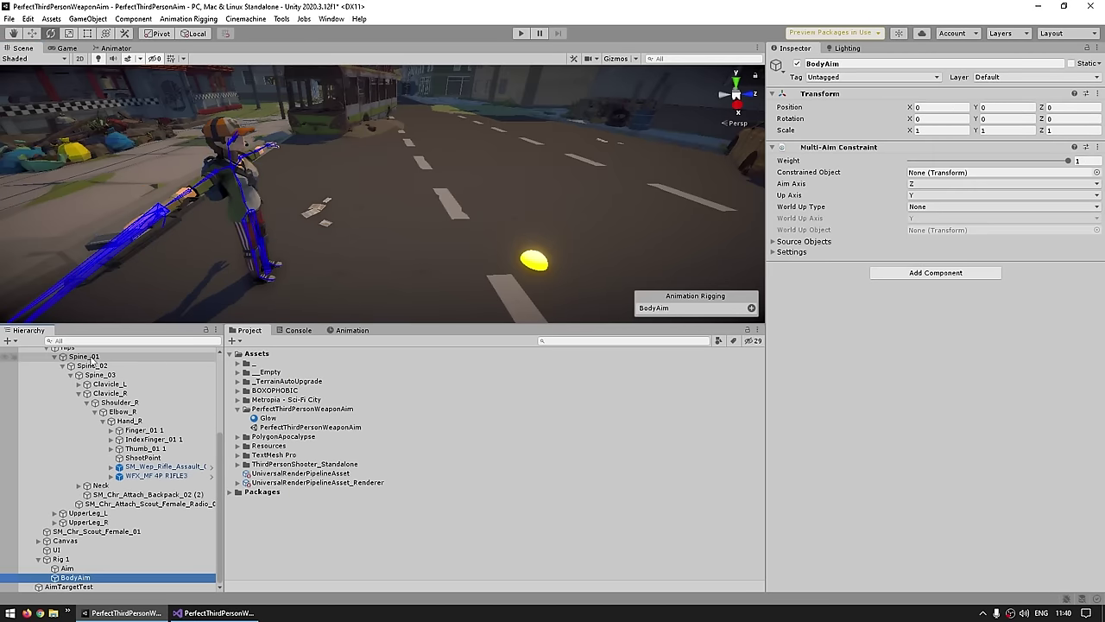
left_click_drag(93, 358, 927, 173)
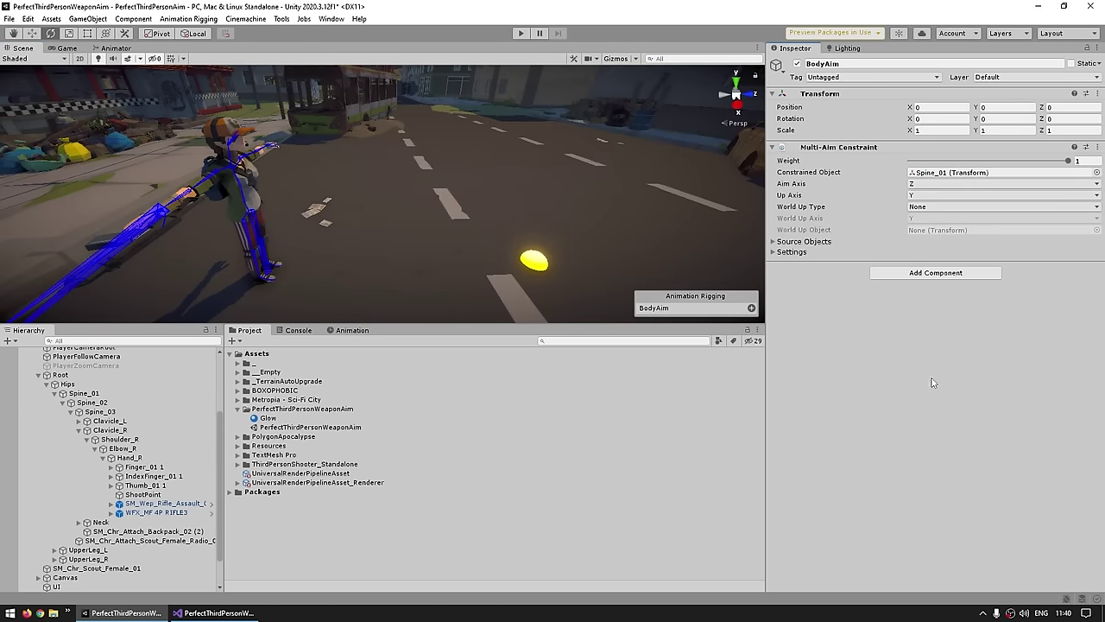
Check the local axes of Spine_01 against the body's facing direction and set BodyAim's Aim Axis to -Y.
left_click(84, 393)
key("f")
right_click_drag(306, 229, 278, 239)
key("w")
middle_click_drag(278, 239, 317, 233)
scroll(310, 246, "up", 3)
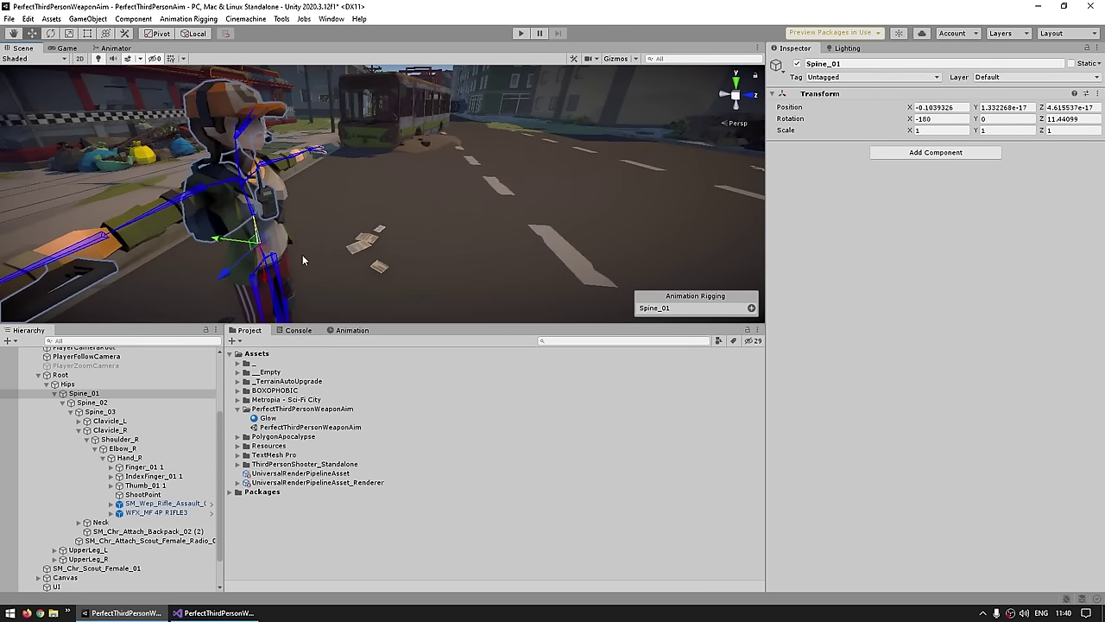
left_click_drag(390, 325, 390, 438)
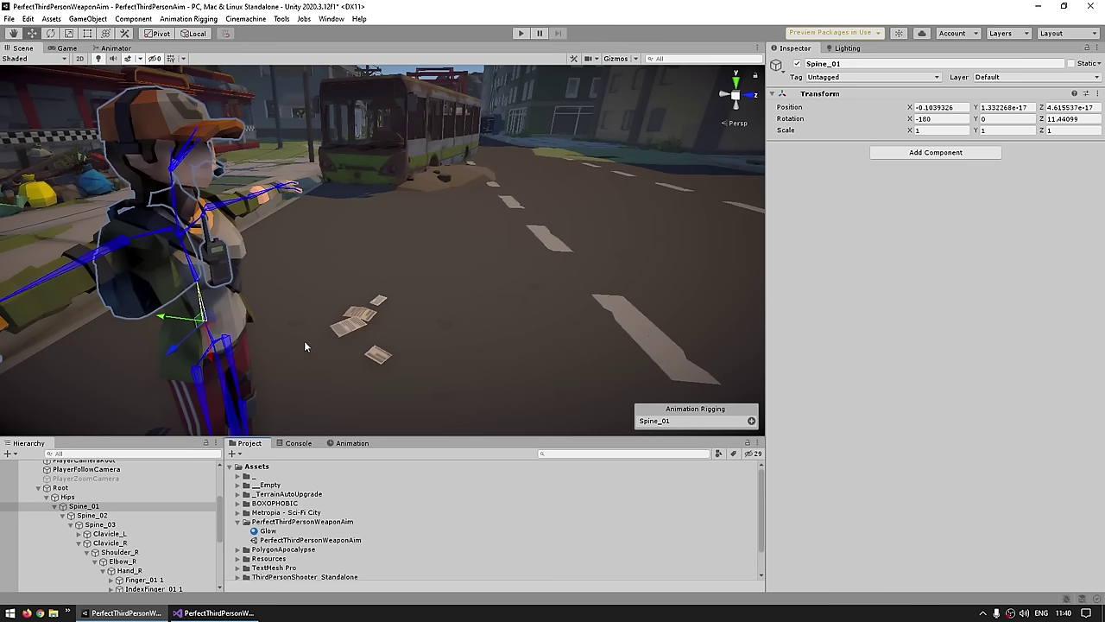
left_click_drag(304, 346, 327, 264, "alt")
left_click_drag(402, 272, 316, 269, "alt")
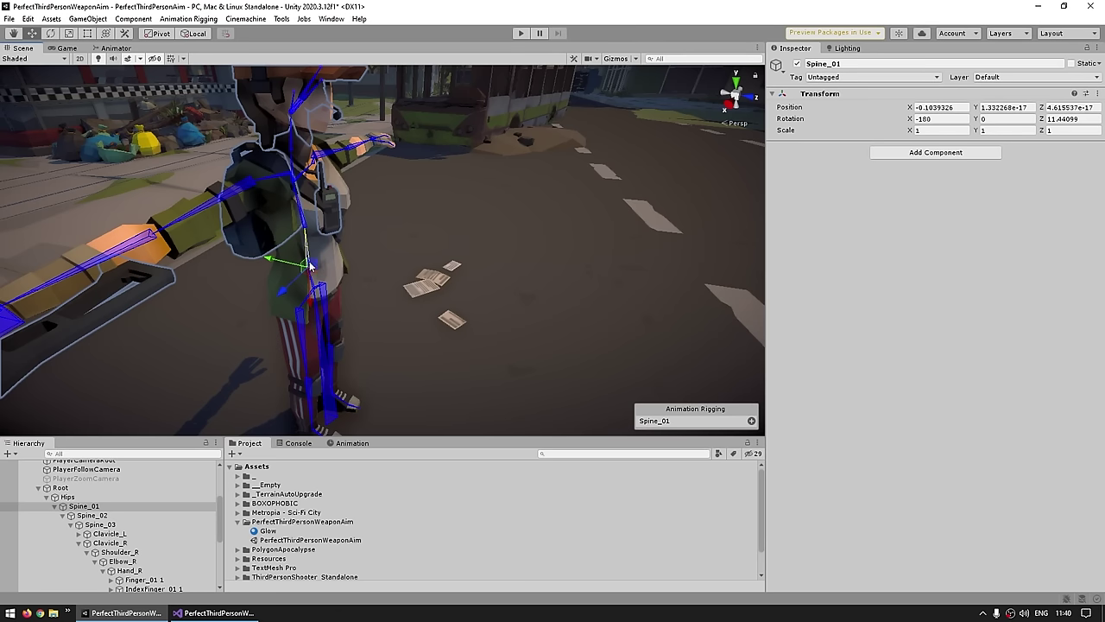
scroll(112, 535, "down", 6)
left_click(75, 576)
left_click(933, 183)
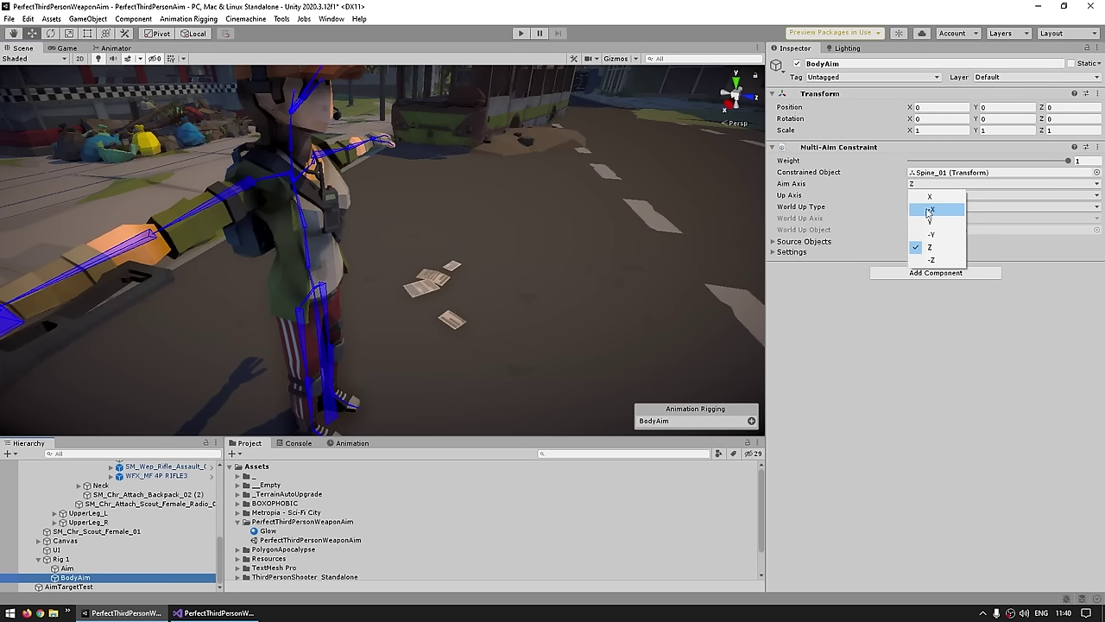
left_click(931, 234)
Set BodyAim's Up Axis to -X based on Spine_01's local axes and add AimTargetTest as its source object with weight 1.
left_click(309, 246)
left_click_drag(376, 289, 339, 256, "alt")
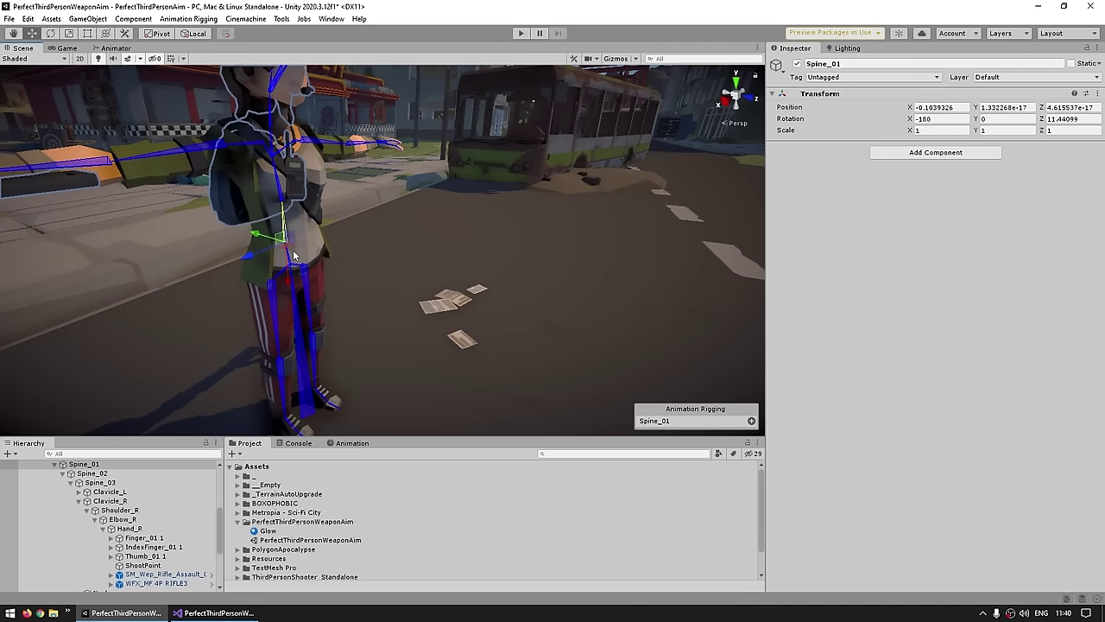
scroll(104, 552, "down", 3)
left_click(82, 577)
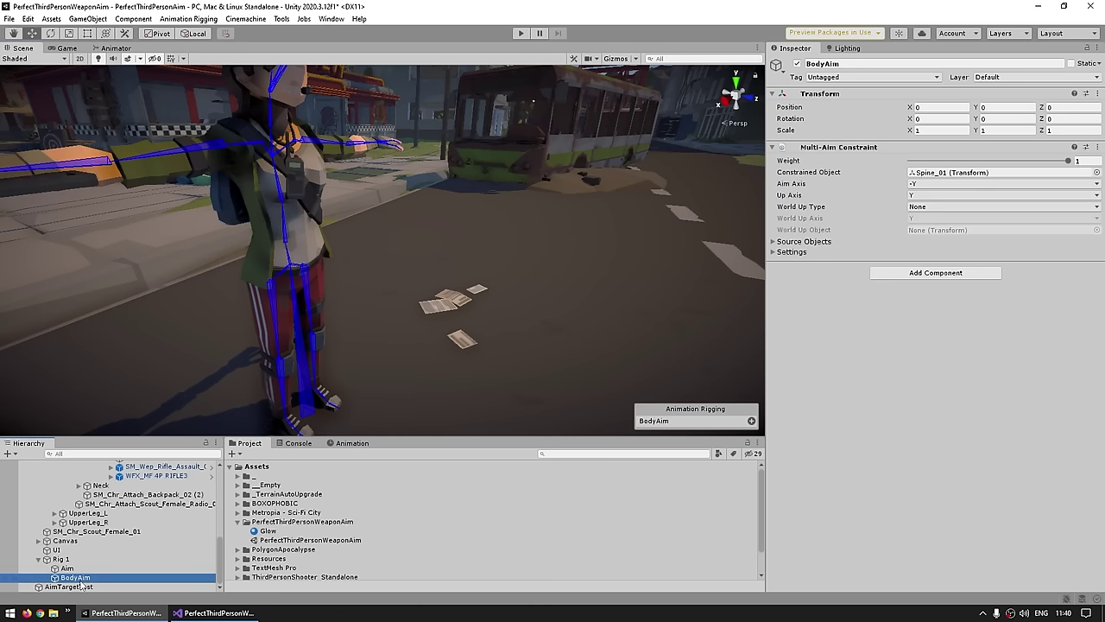
left_click(774, 241)
left_click_drag(69, 586, 863, 254)
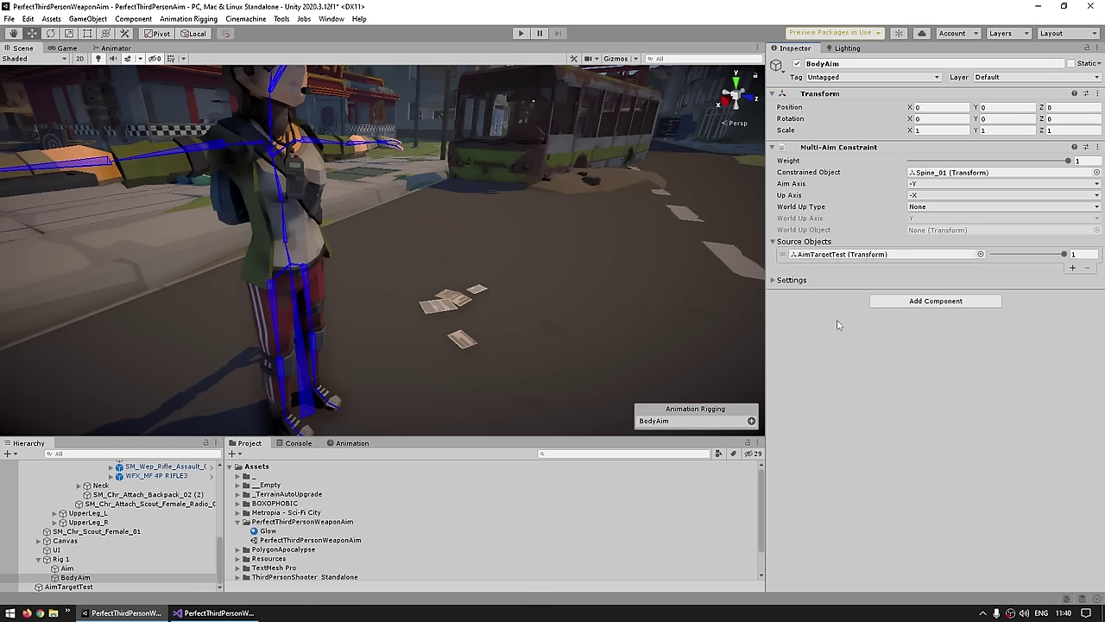
Run the scene and move AimTargetTest around the character to check how the spine and rifle follow it.
left_click(520, 33)
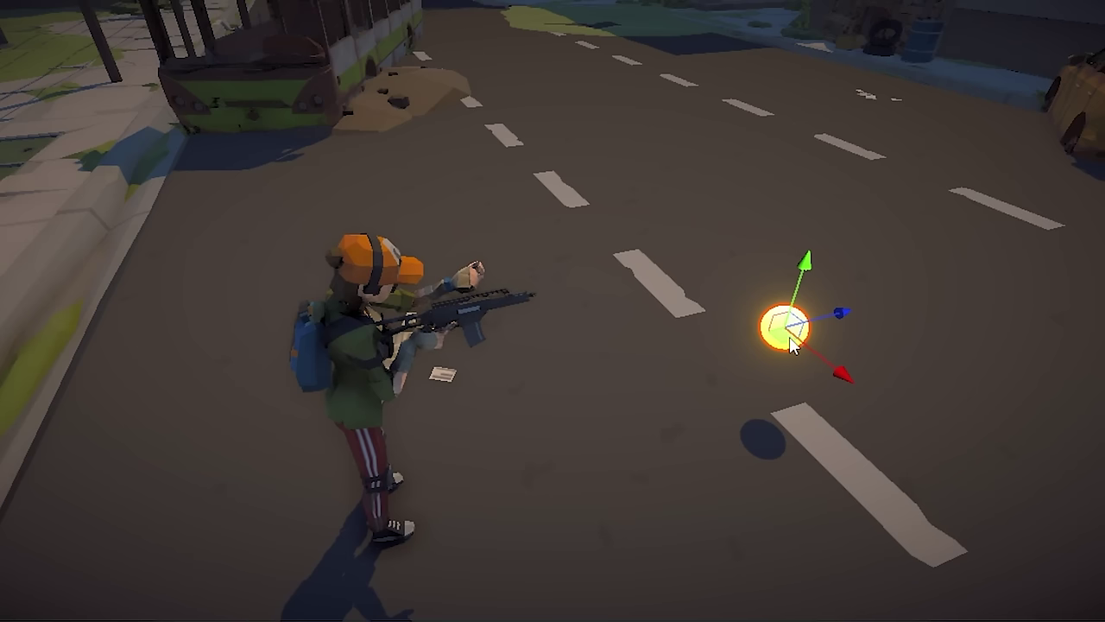
left_click_drag(791, 343, 666, 285)
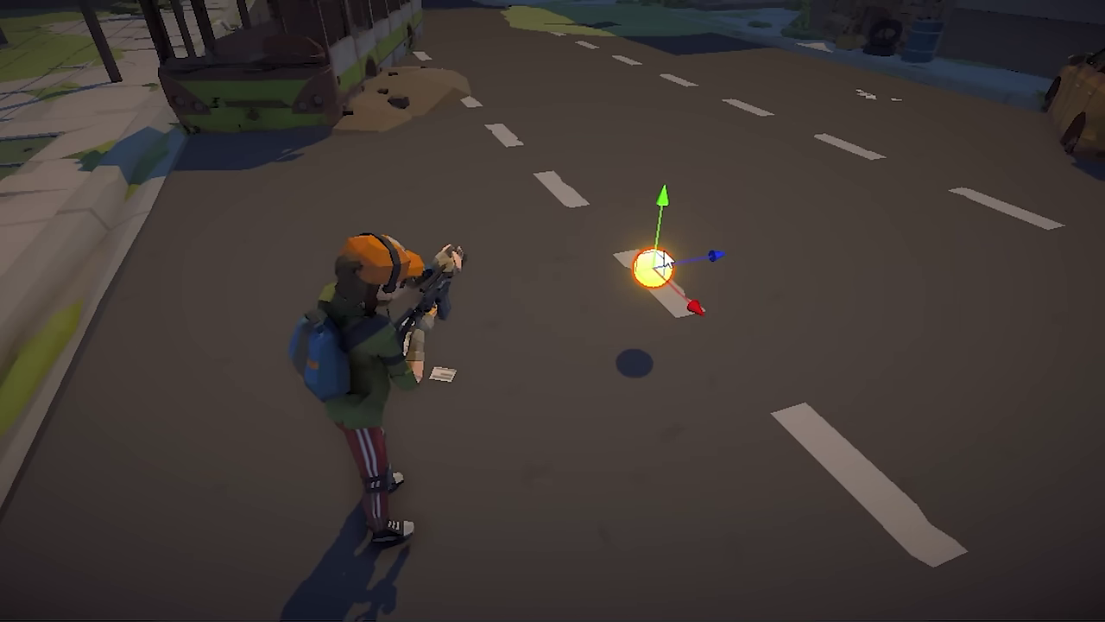
mouse_move(663, 207)
left_mouse_down()
mouse_move(634, 22)
mouse_move(660, 228)
mouse_move(664, 205)
left_mouse_up()
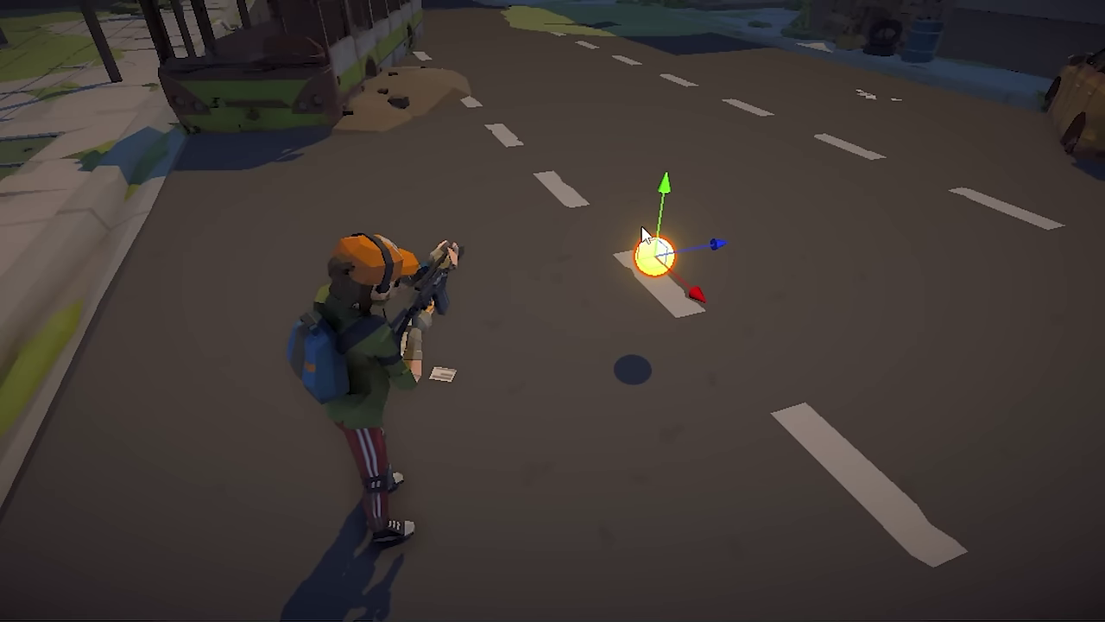
left_click_drag(638, 282, 737, 456)
right_click_drag(334, 377, 481, 307)
left_click_drag(482, 306, 398, 294, "alt")
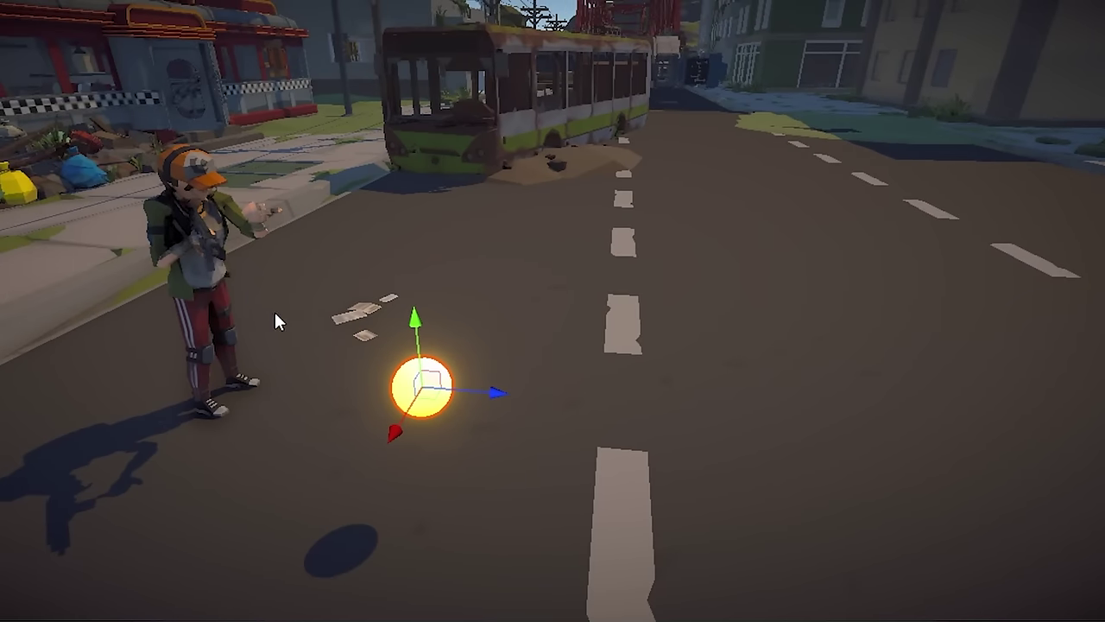
middle_click_drag(293, 298, 467, 380)
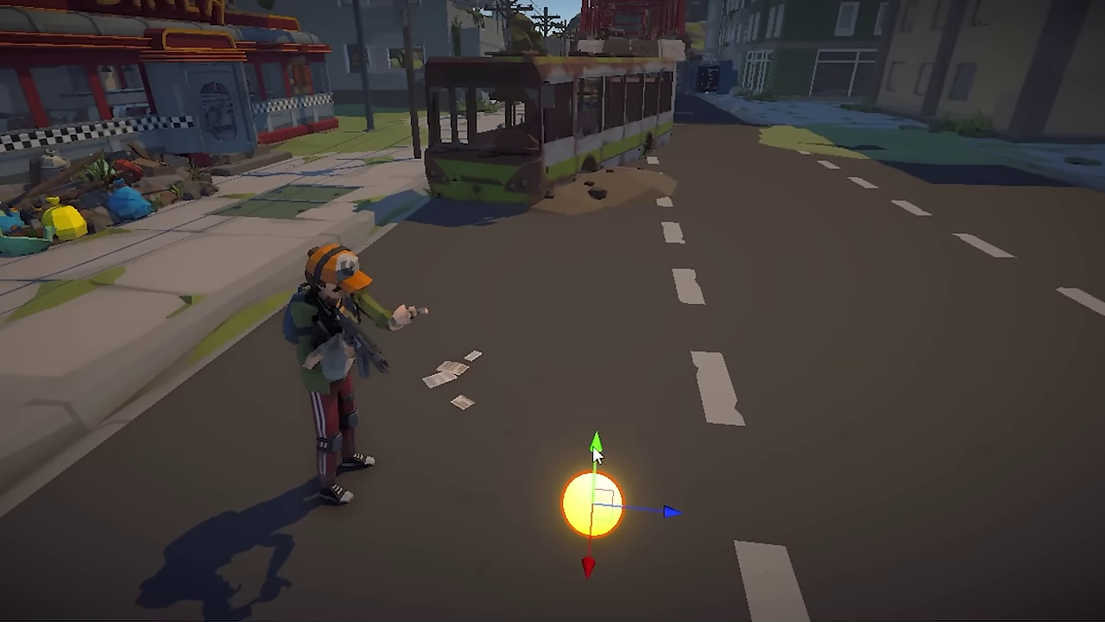
Raise AimTargetTest in the running scene and check the character's aim from another side.
left_click_drag(596, 453, 556, 271)
left_click_drag(412, 337, 491, 316, "alt")
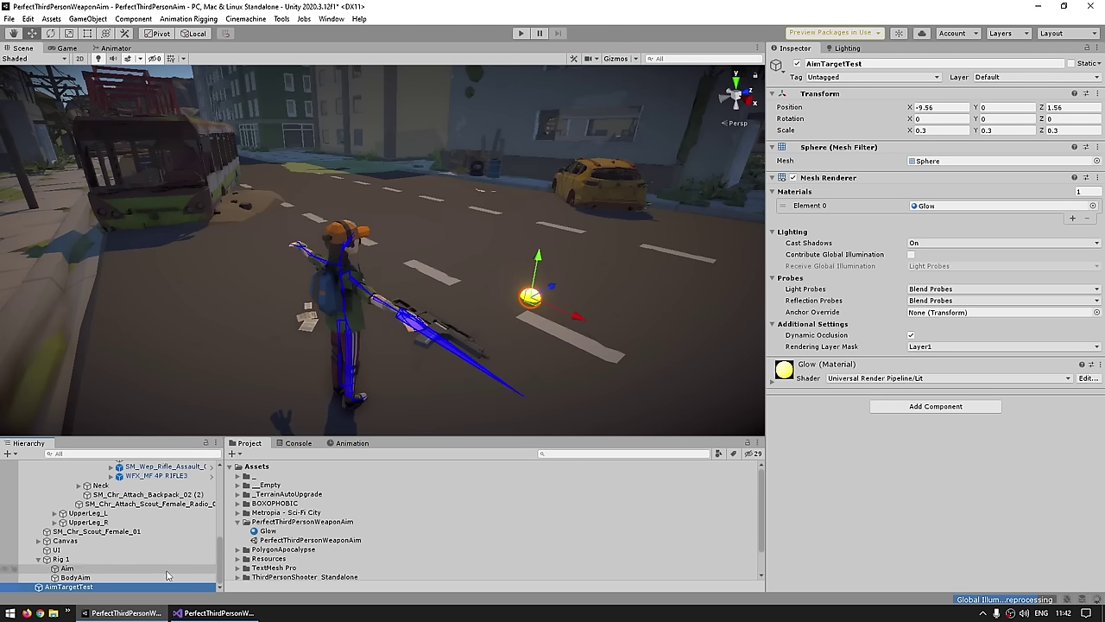
Reorder Rig 1's children so BodyAim sits above Aim, and review the Multi-Aim Constraint settings of both.
left_click(90, 578)
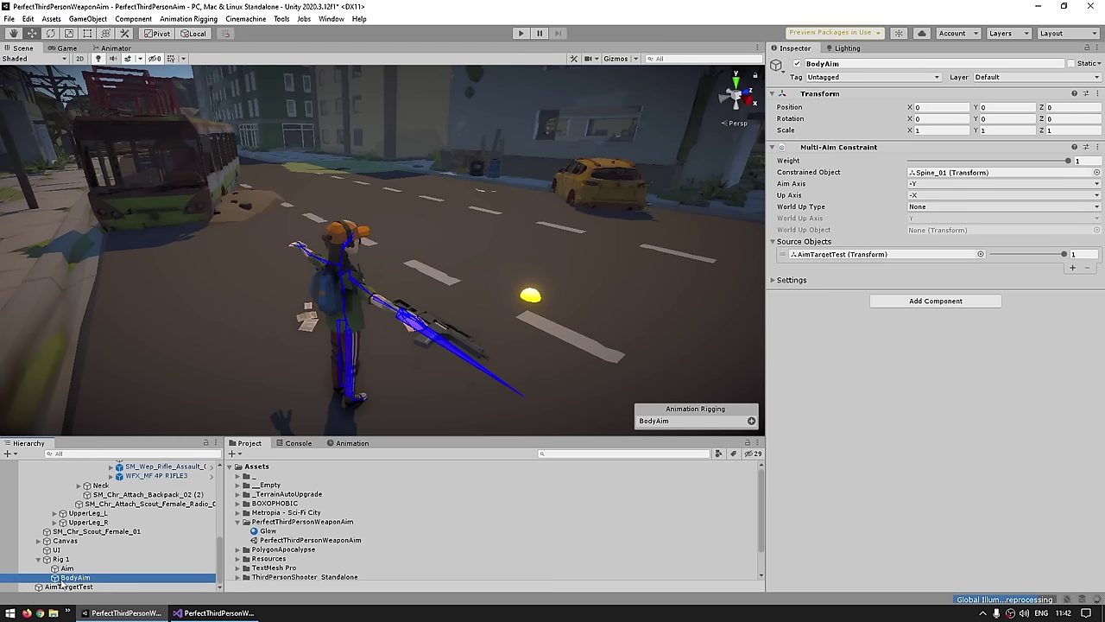
left_click_drag(60, 581, 69, 565)
left_click(68, 578)
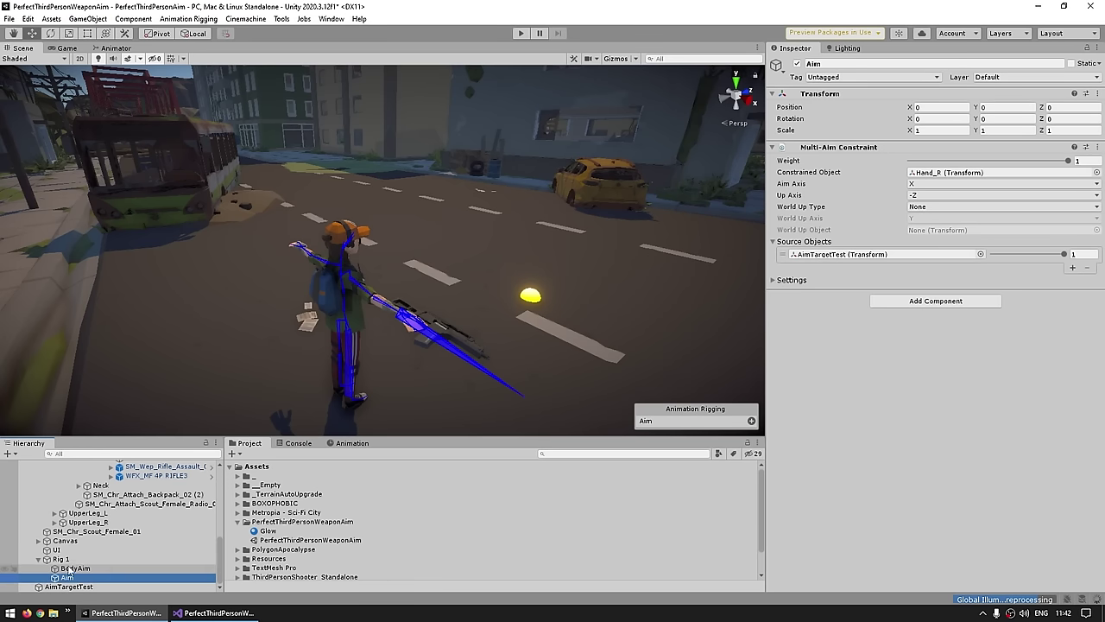
left_click(69, 568)
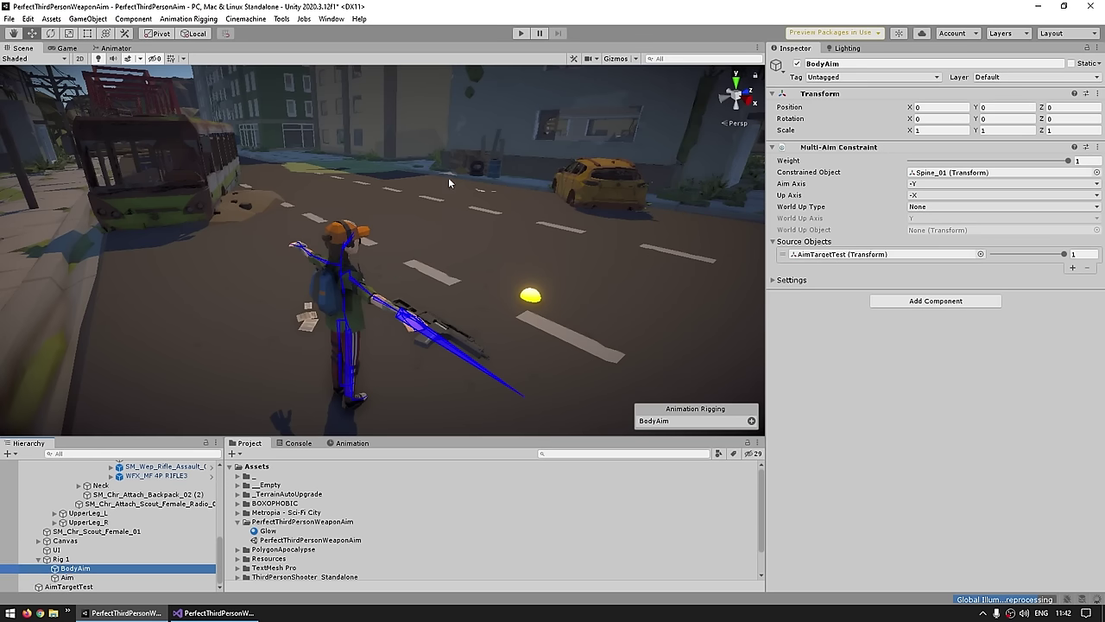
Run the scene and move AimTargetTest to different positions to check the rifle's aim with BodyAim evaluated before Aim.
left_click(521, 32)
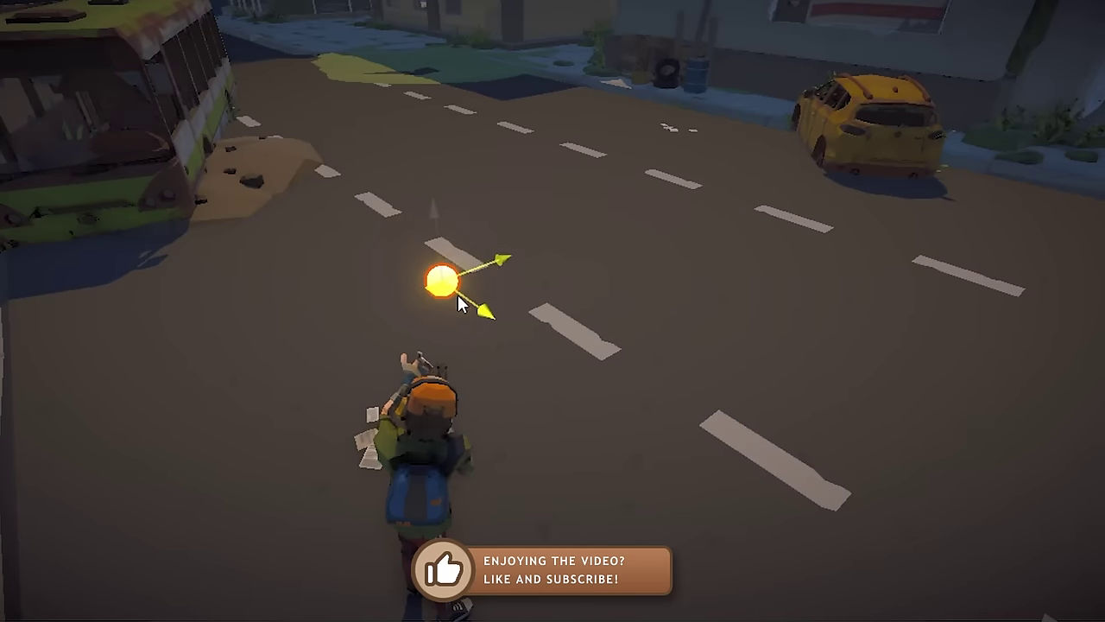
left_click_drag(459, 296, 654, 371)
left_click_drag(651, 315, 660, 273)
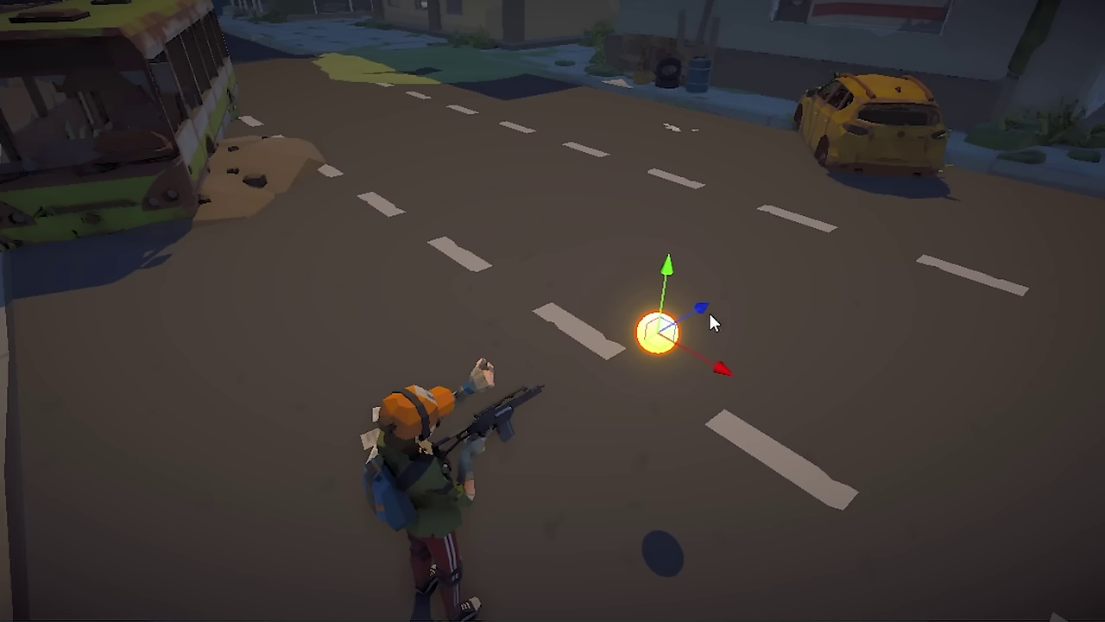
left_click_drag(664, 348, 627, 382)
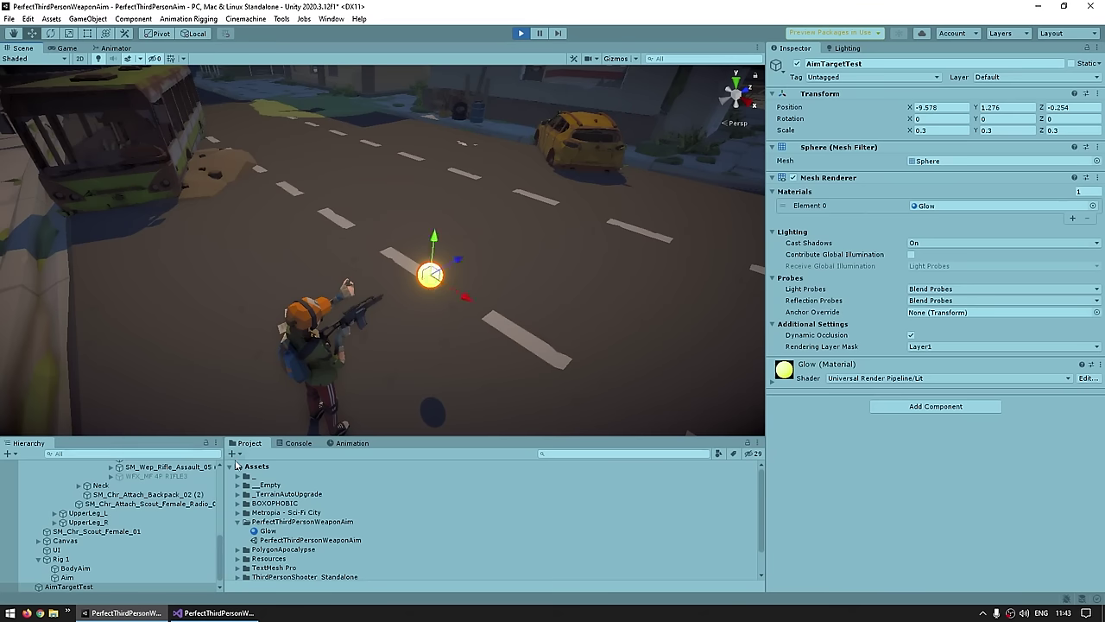
Lower BodyAim's Multi-Aim Constraint weight to 0.665 in the running scene and move AimTargetTest to test the softer body aim.
left_click(97, 568)
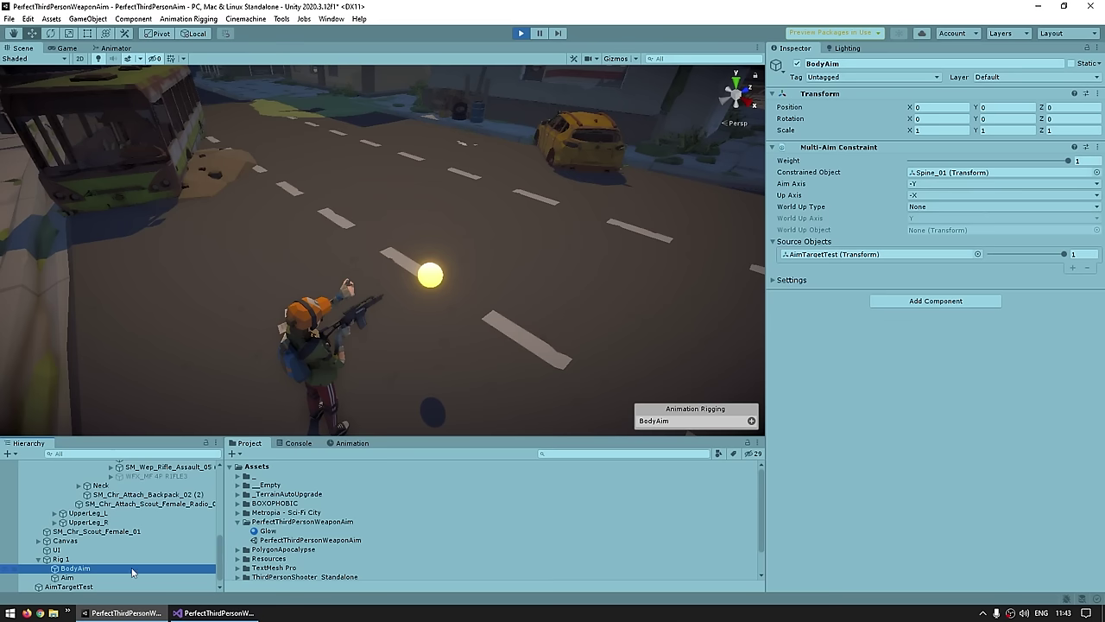
left_click(953, 396)
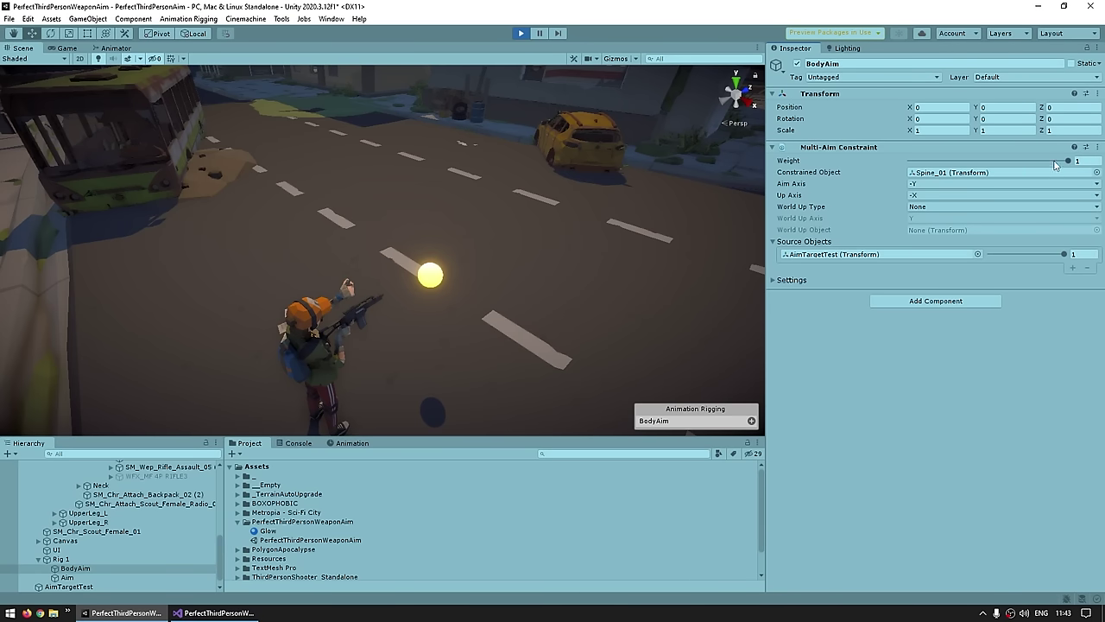
left_click_drag(1054, 164, 1016, 163)
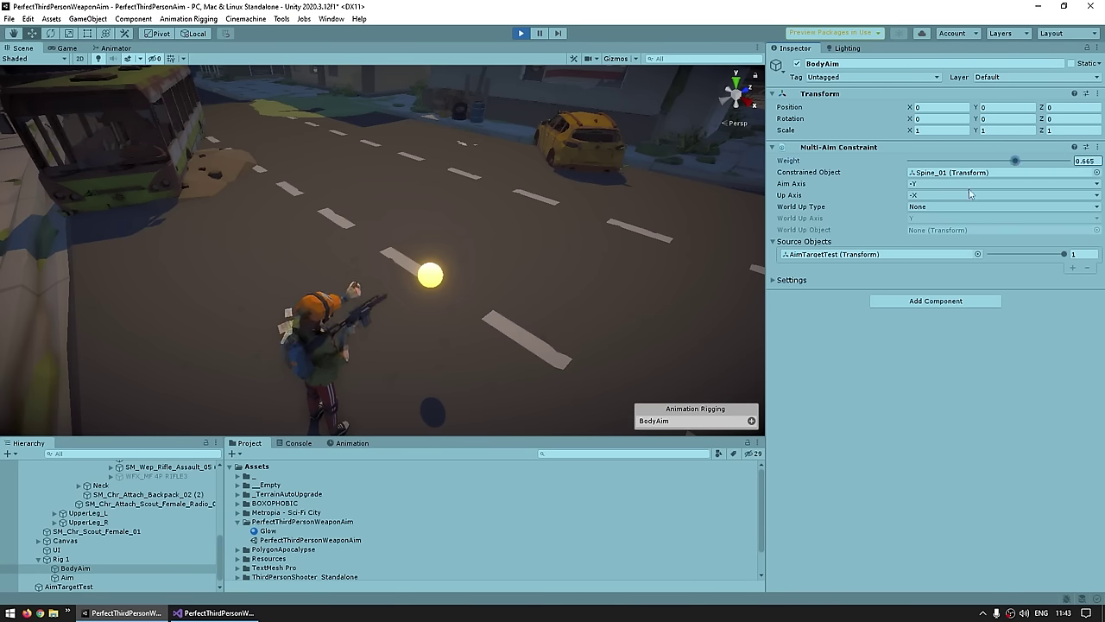
left_click(501, 268)
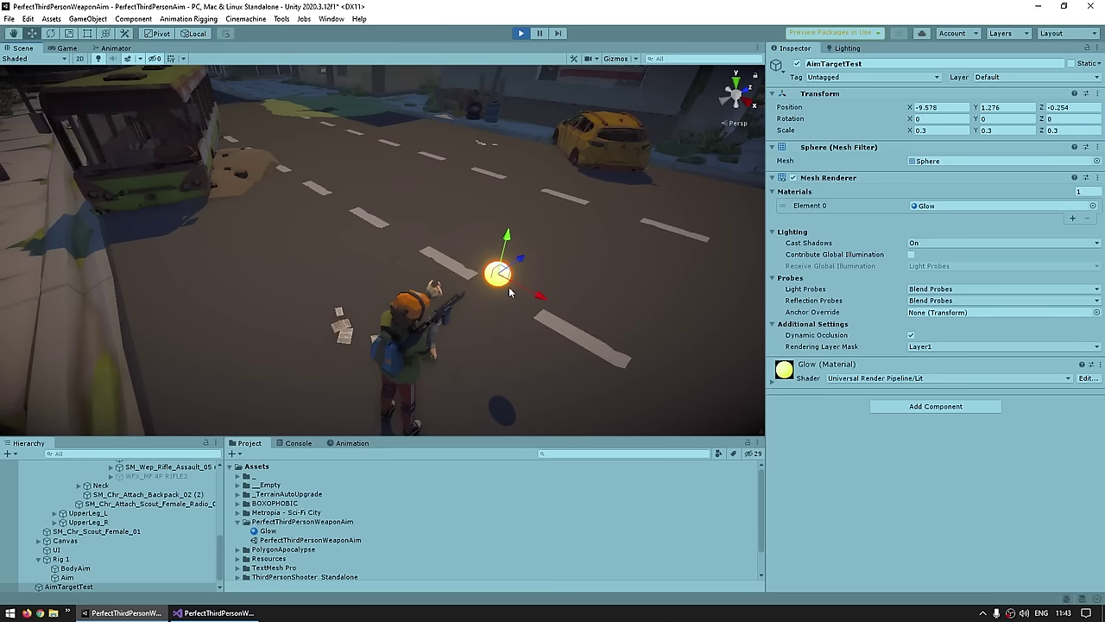
mouse_move(507, 282)
left_mouse_down()
mouse_move(415, 259)
mouse_move(587, 322)
mouse_move(413, 258)
mouse_move(512, 302)
mouse_move(428, 250)
mouse_move(528, 272)
mouse_move(501, 273)
left_mouse_up()
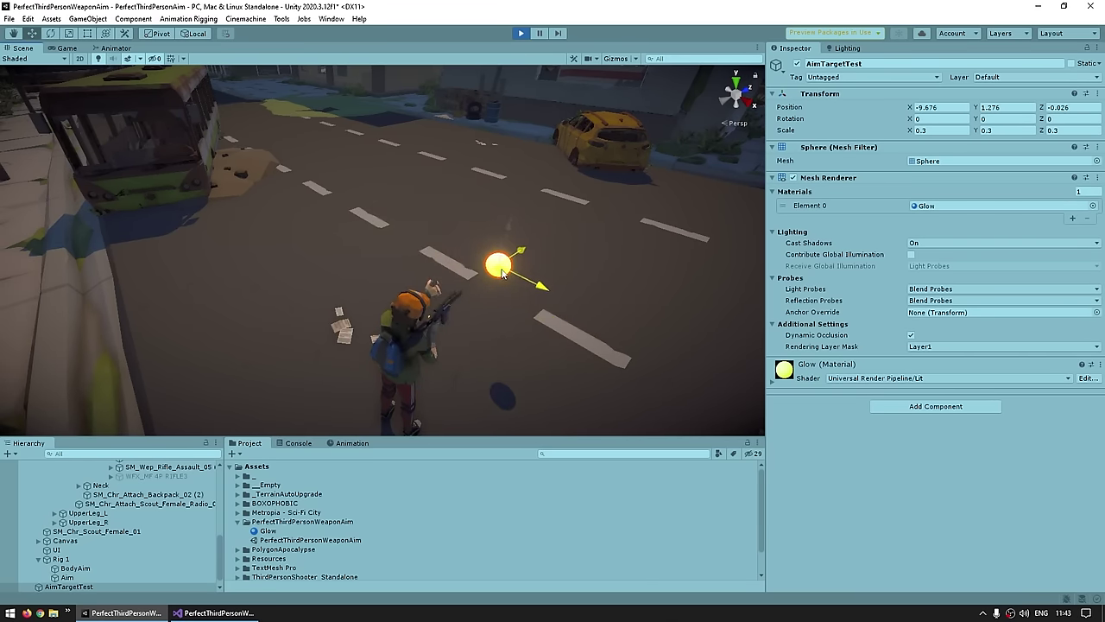
left_click_drag(597, 187, 432, 188, "alt")
middle_click_drag(451, 212, 473, 185)
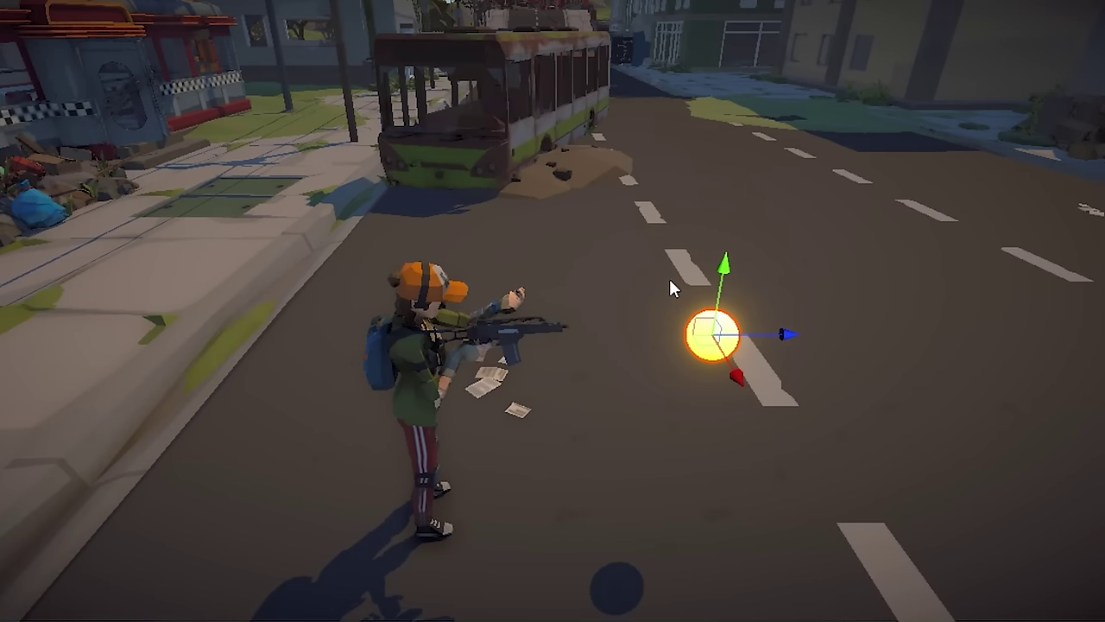
left_click_drag(713, 343, 618, 334)
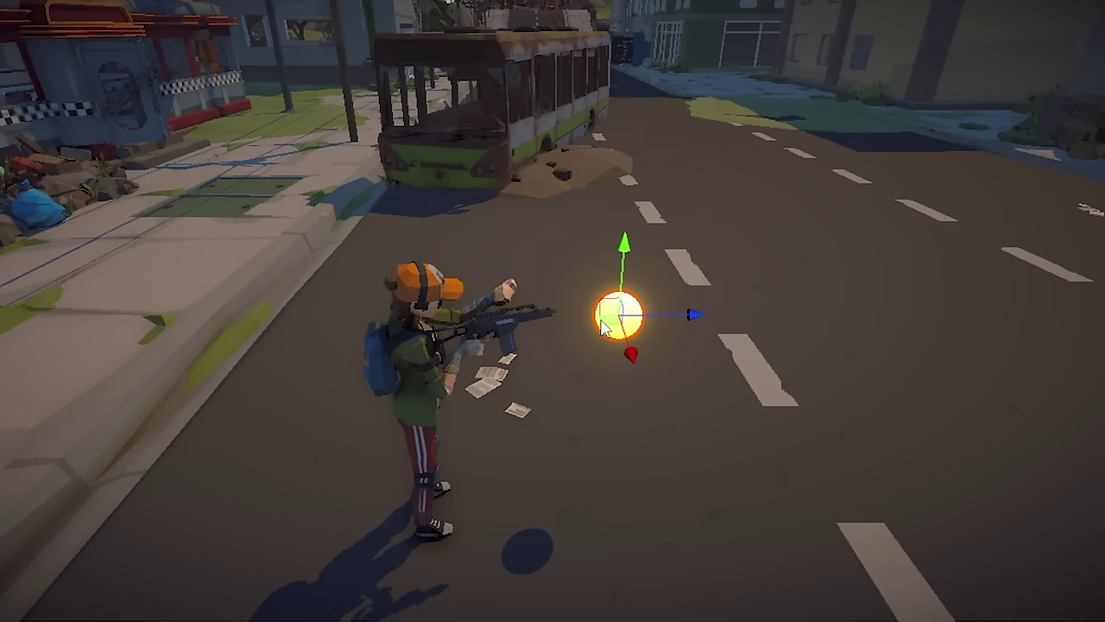
left_click_drag(603, 328, 611, 352)
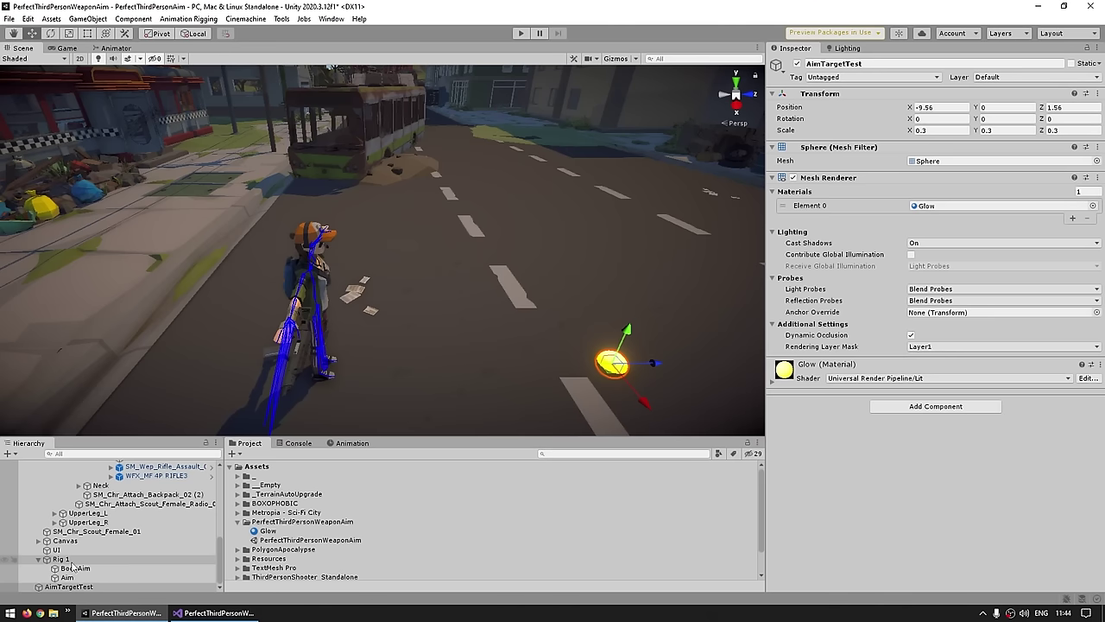
Create an empty child object named SecondHandGrabWeapon under Rig 1.
right_click(61, 558)
left_click(124, 386)
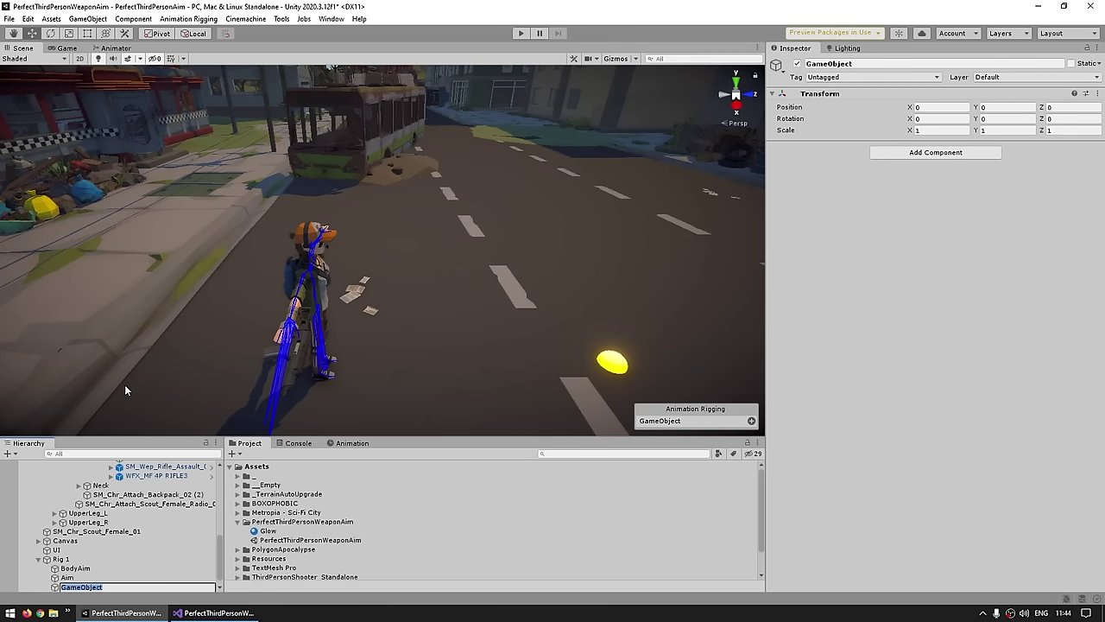
type("SecondHandGrabWeapon")
key("Return")
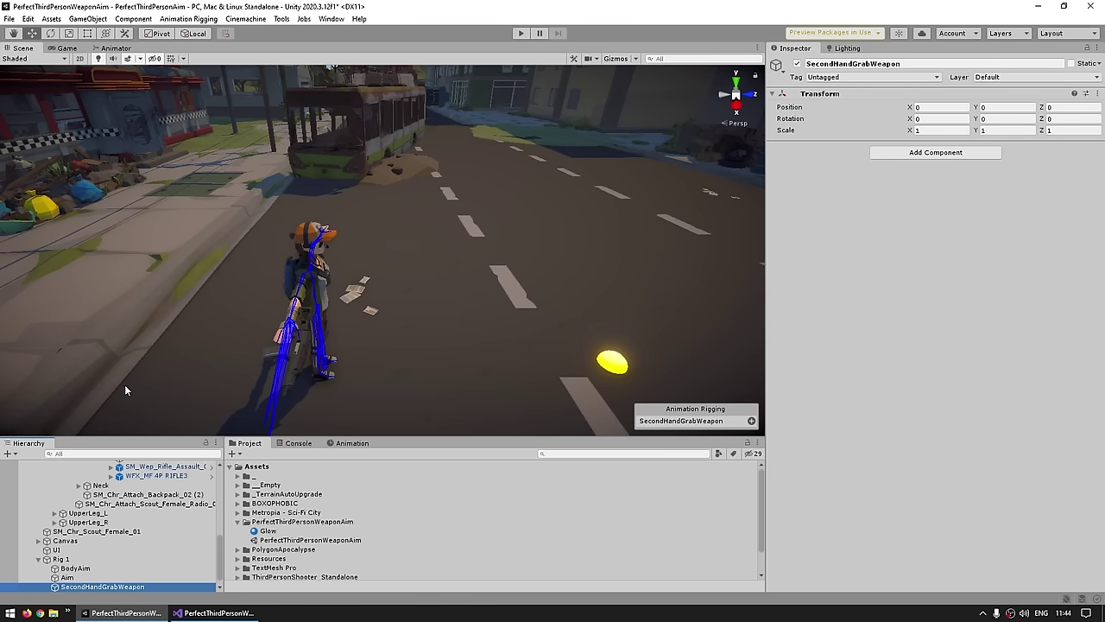
Add a Two Bone IK Constraint component to SecondHandGrabWeapon and inspect the bones of the character's free arm.
left_click(928, 153)
left_click(898, 204)
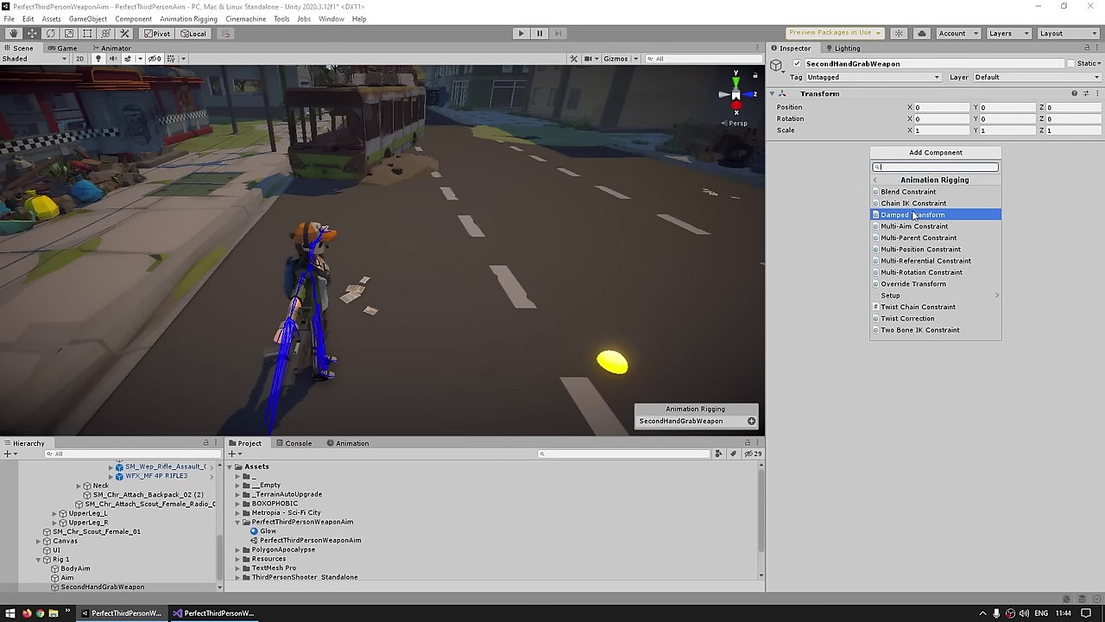
left_click(902, 330)
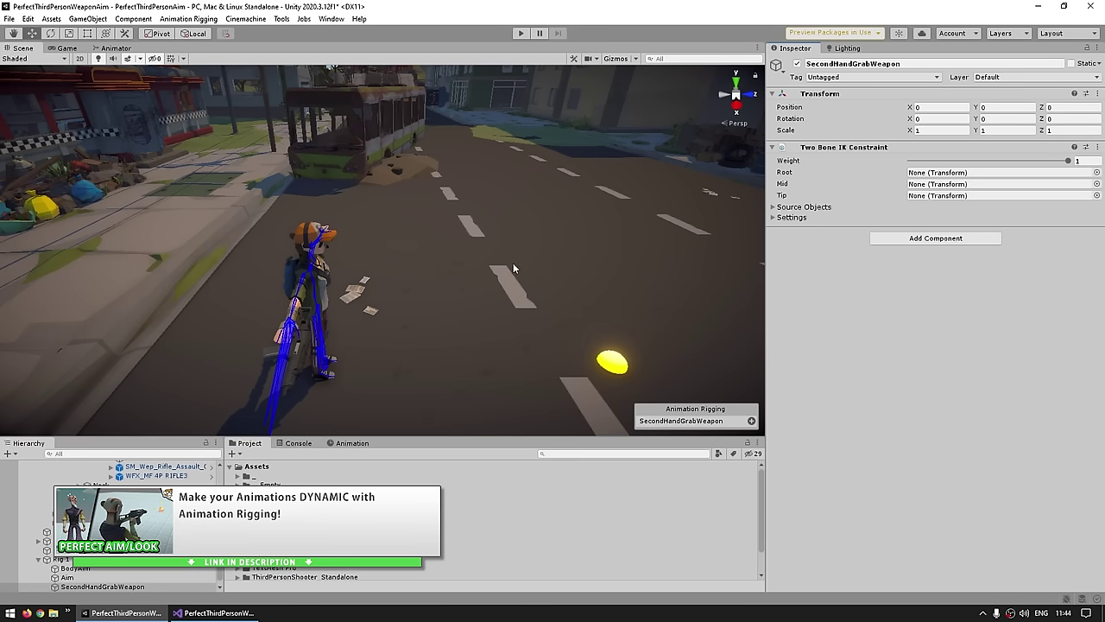
left_click_drag(603, 257, 403, 200, "alt")
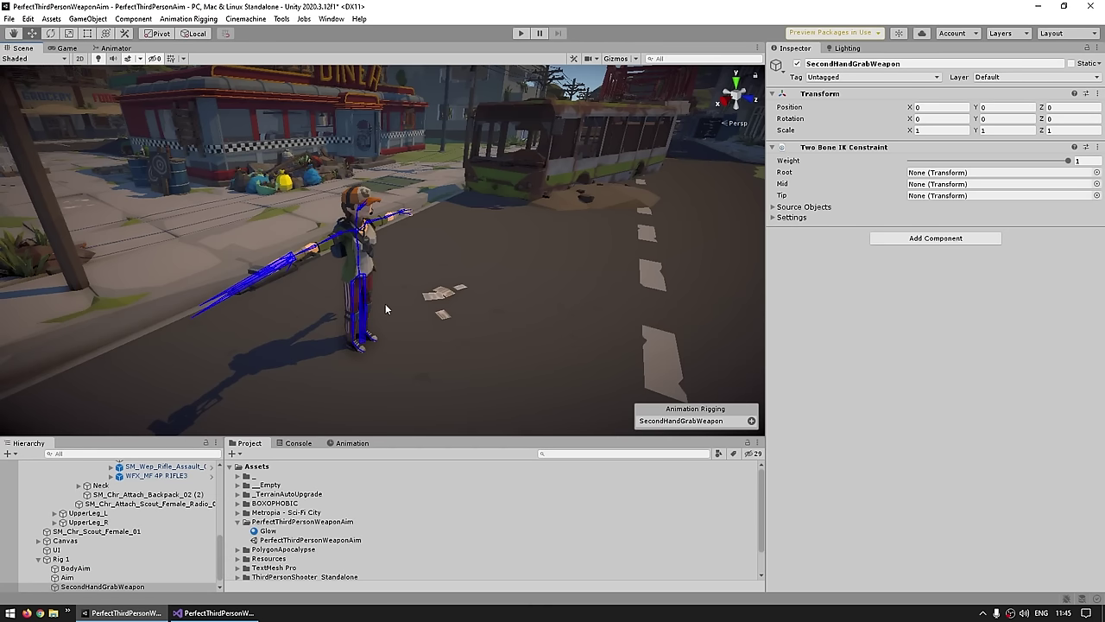
scroll(385, 303, "up", 5)
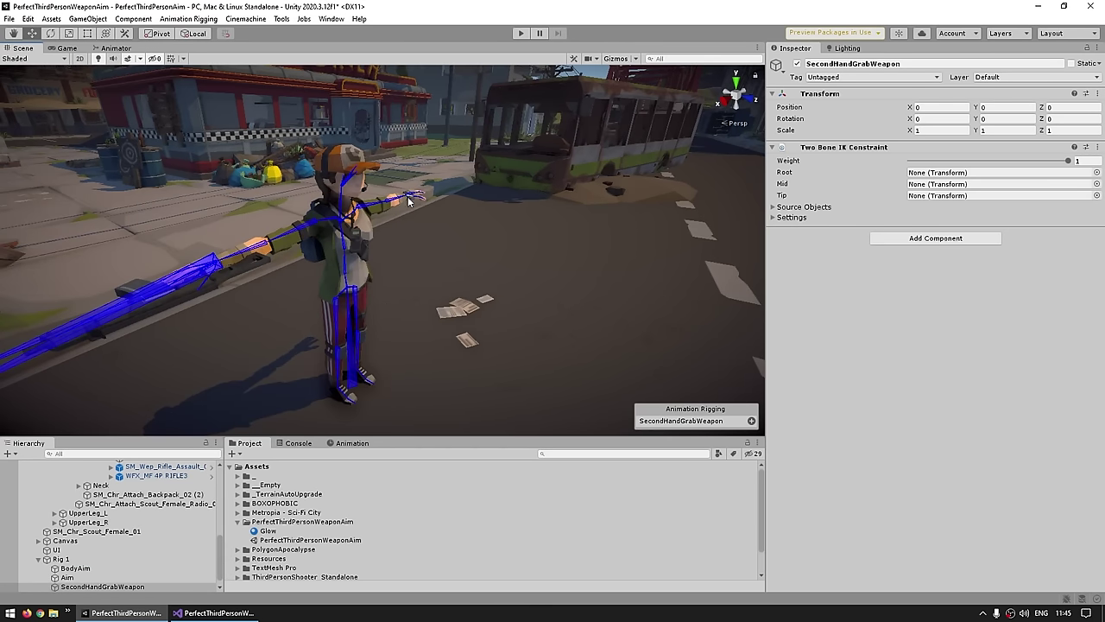